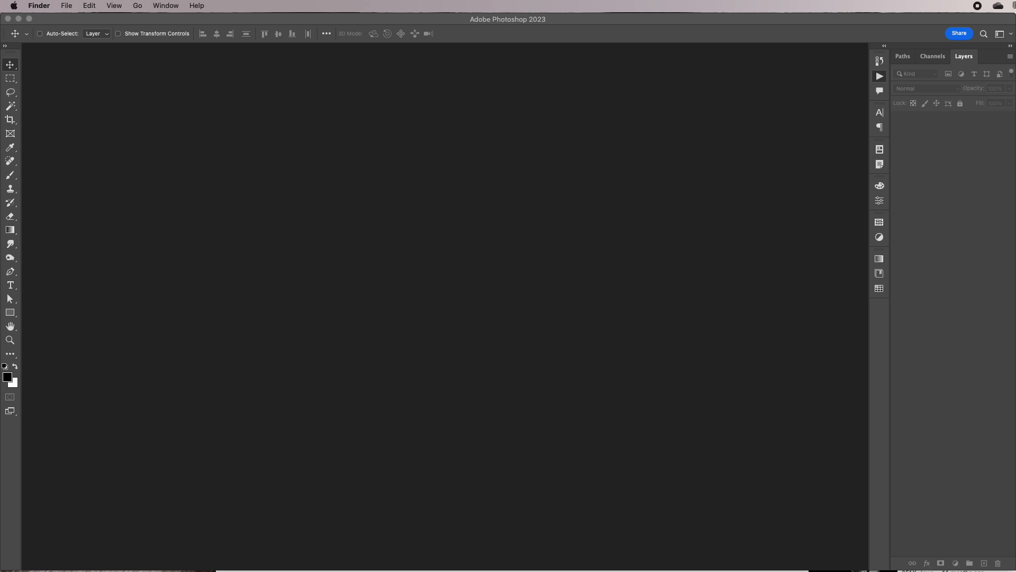
Open the photo IMG_4808.JPG from a new Finder window in Photoshop.
{"action": "key", "text": "super+n"}
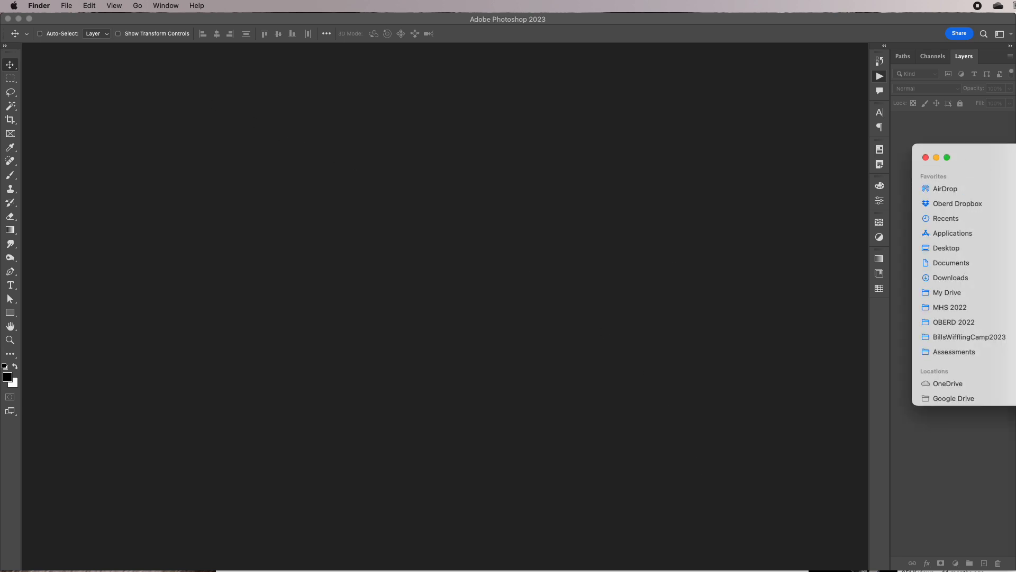
{"action": "left_click_drag", "start_coordinate": [1014, 297], "coordinate": [501, 570]}
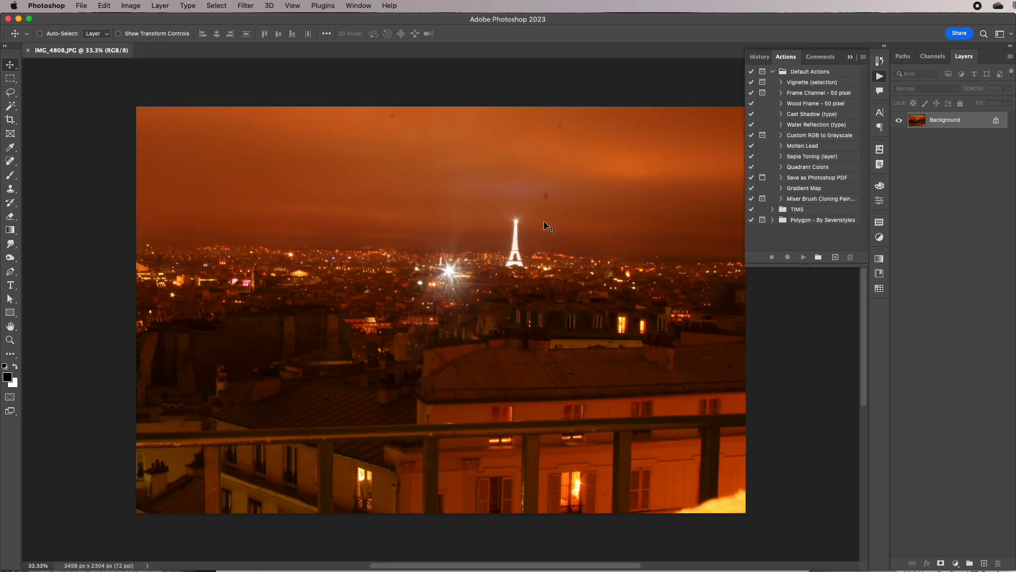
{"action": "left_click_drag", "start_coordinate": [565, 228], "coordinate": [524, 214]}
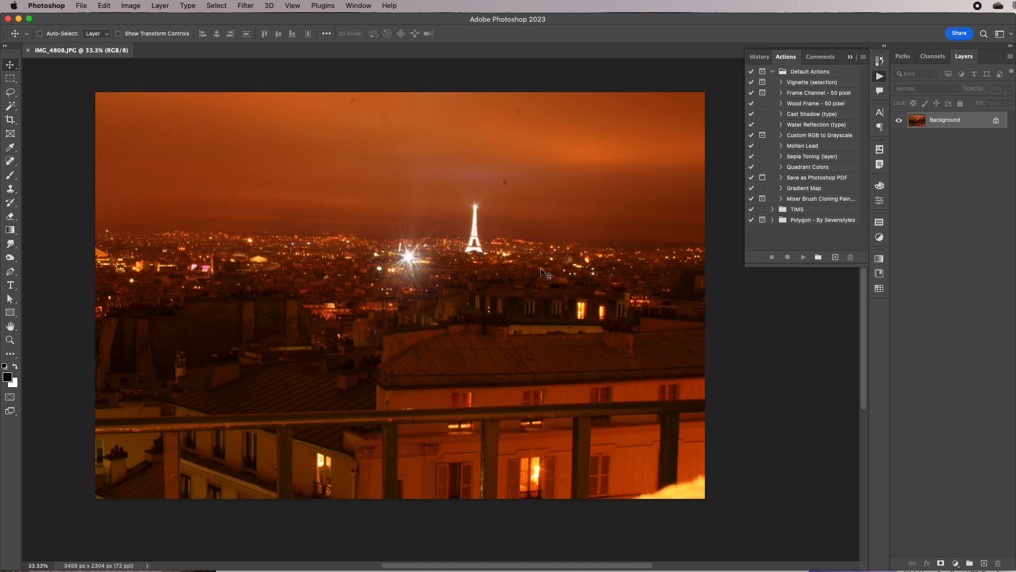
{"action": "left_click", "coordinate": [772, 72]}
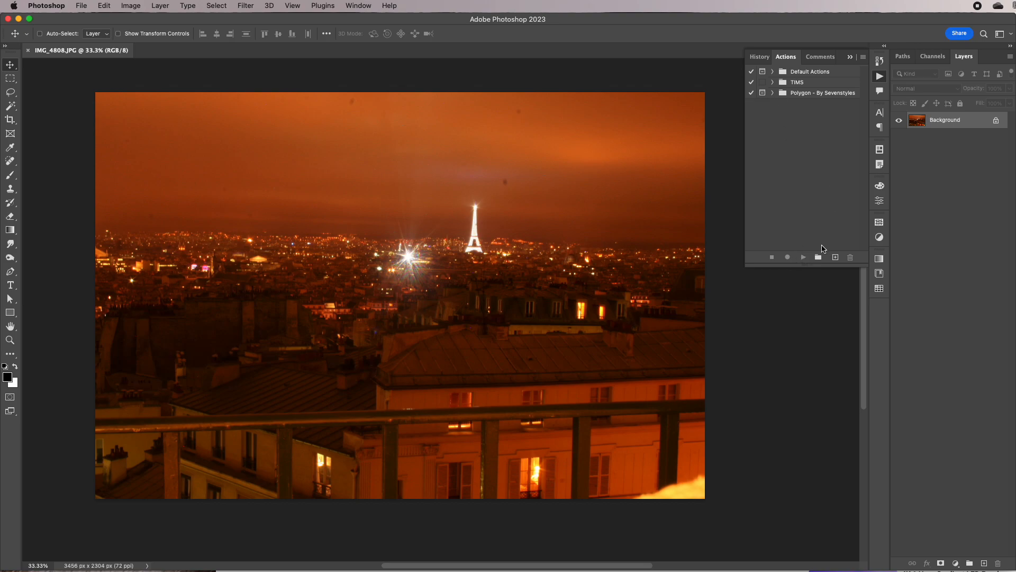
{"action": "left_click", "coordinate": [800, 84]}
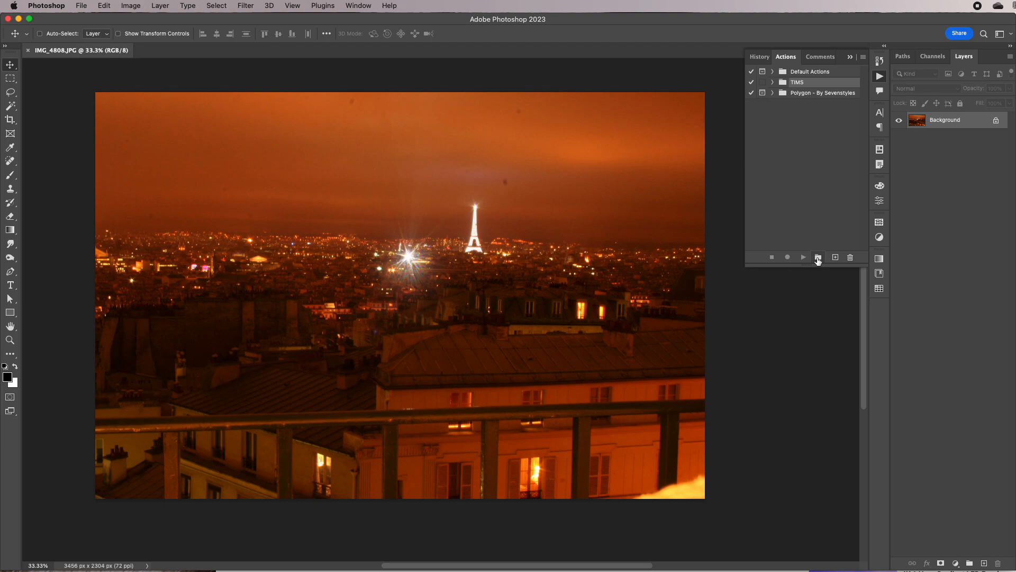
{"action": "left_click", "coordinate": [772, 72]}
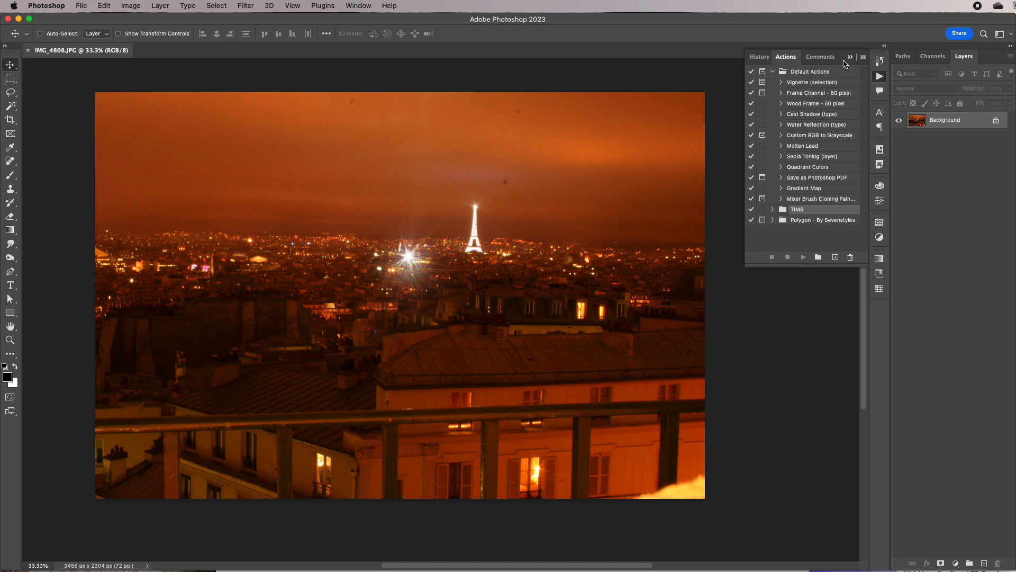
{"action": "left_click", "coordinate": [864, 58]}
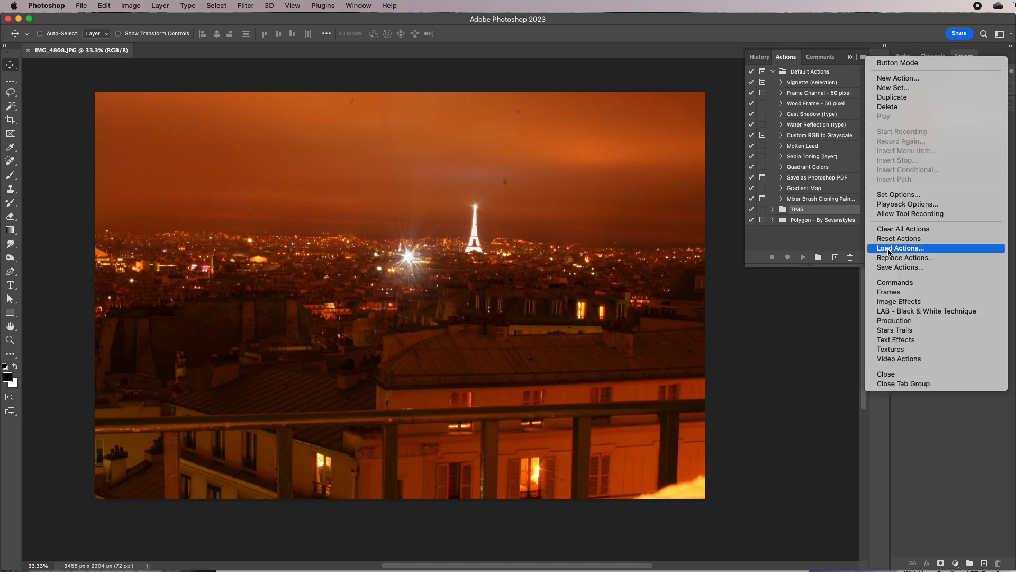
{"action": "left_click", "coordinate": [817, 250]}
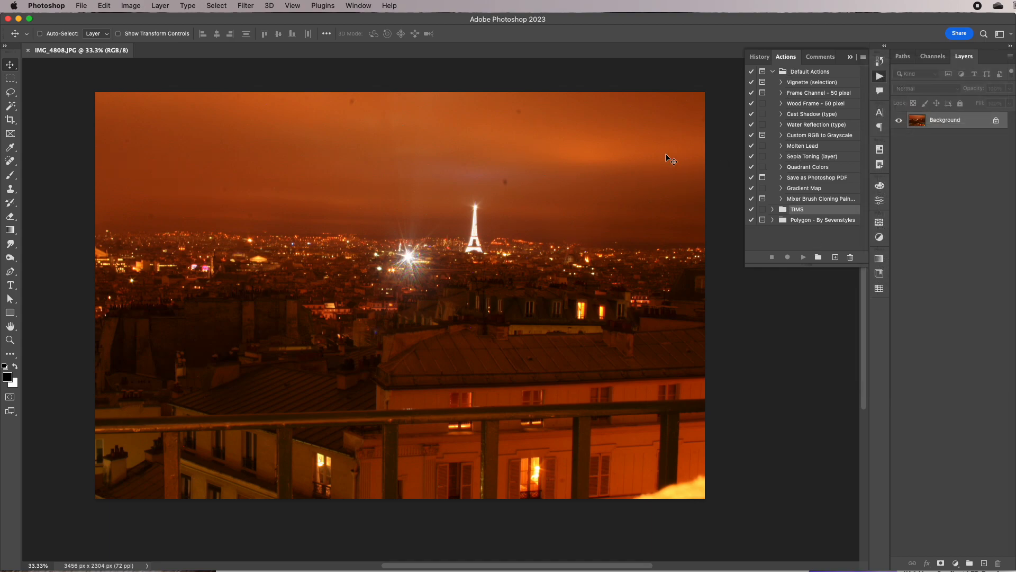
Run the Cast Shadow (type) default action on the photo, and remove the resulting Shadow layer after checking it.
{"action": "left_click", "coordinate": [800, 115]}
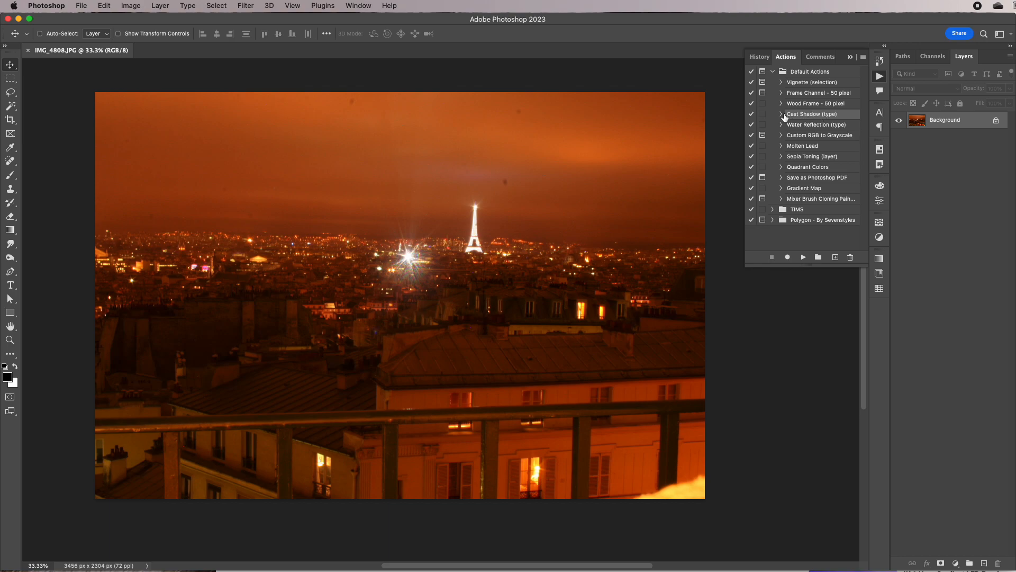
{"action": "left_click", "coordinate": [803, 258]}
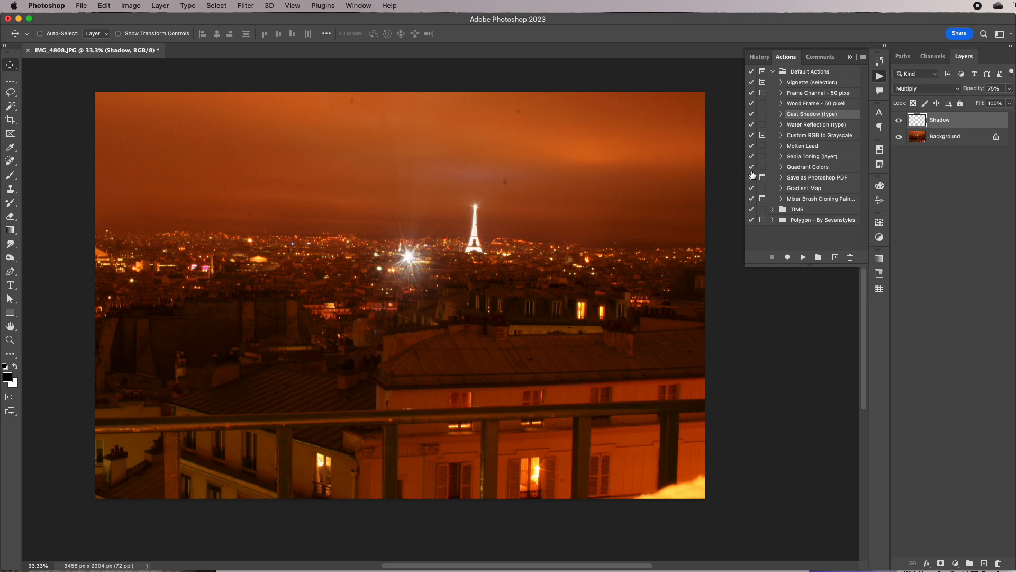
{"action": "left_click", "coordinate": [899, 136]}
{"action": "left_click", "coordinate": [899, 120]}
{"action": "left_click", "coordinate": [898, 136]}
{"action": "left_click_drag", "start_coordinate": [941, 120], "coordinate": [998, 560]}
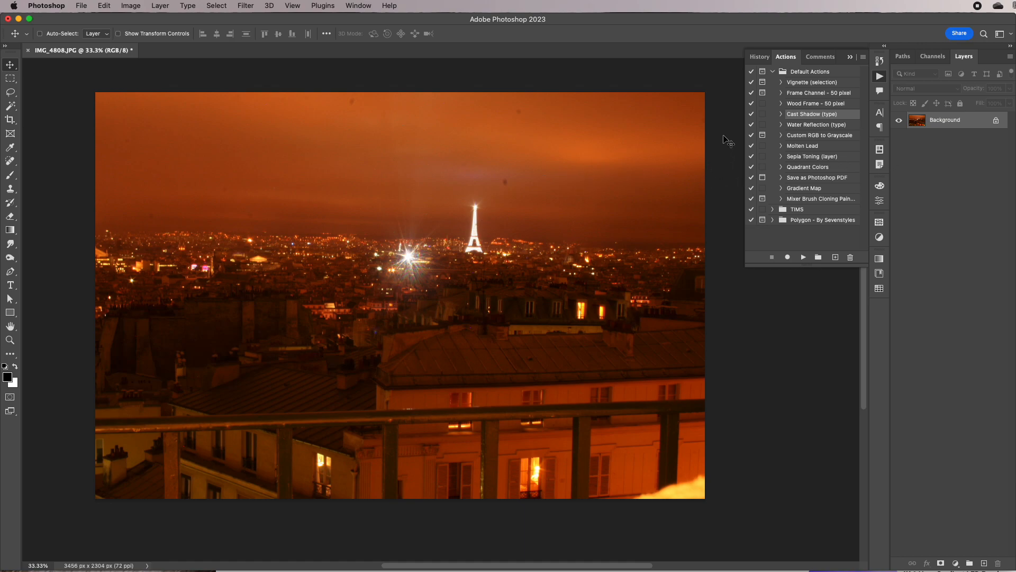
Examine the commands recorded in the Jpg action of the TIMS set.
{"action": "left_click", "coordinate": [773, 72]}
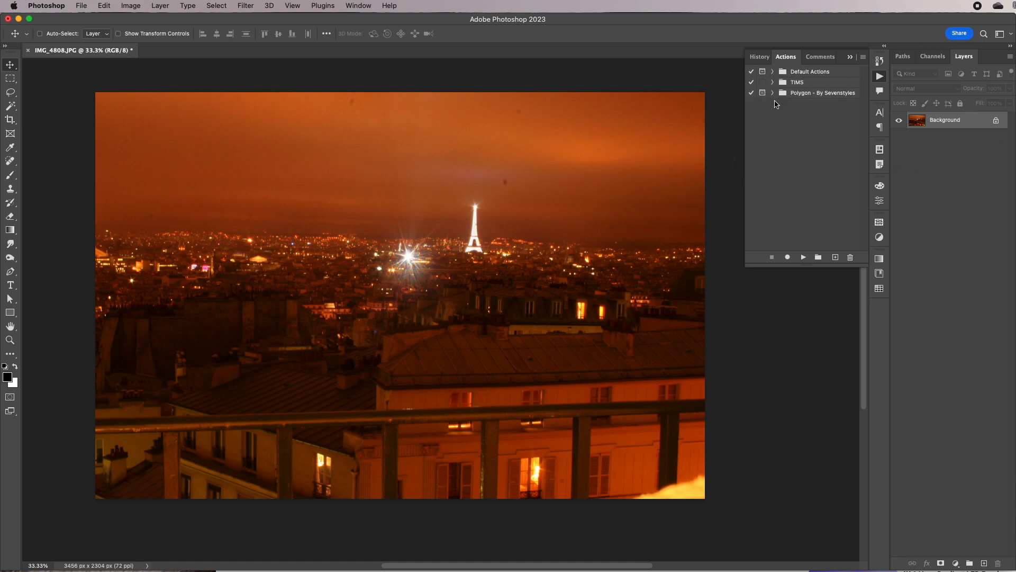
{"action": "left_click", "coordinate": [802, 84]}
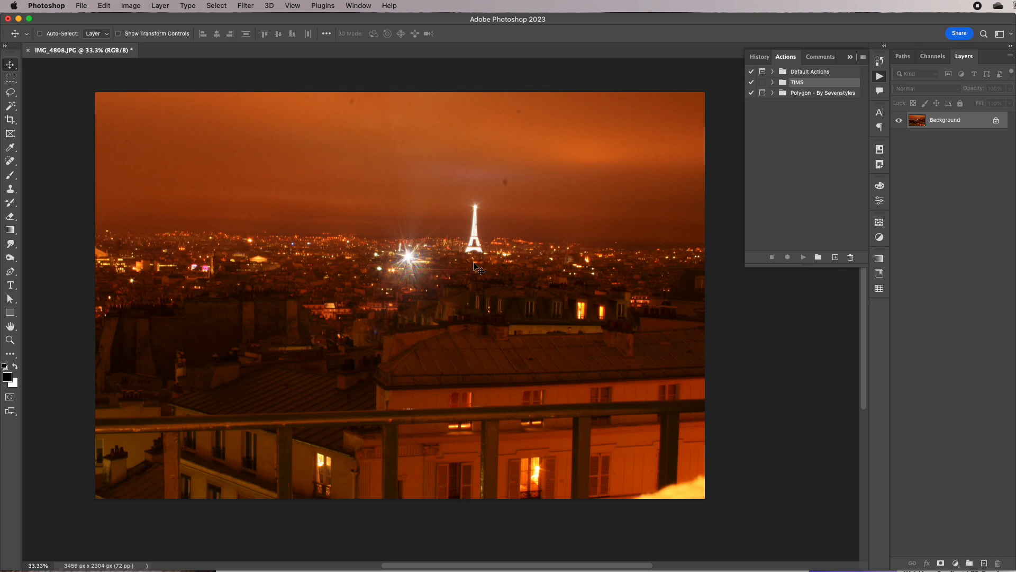
{"action": "left_click", "coordinate": [773, 83]}
{"action": "left_click", "coordinate": [781, 93]}
{"action": "left_click", "coordinate": [783, 93]}
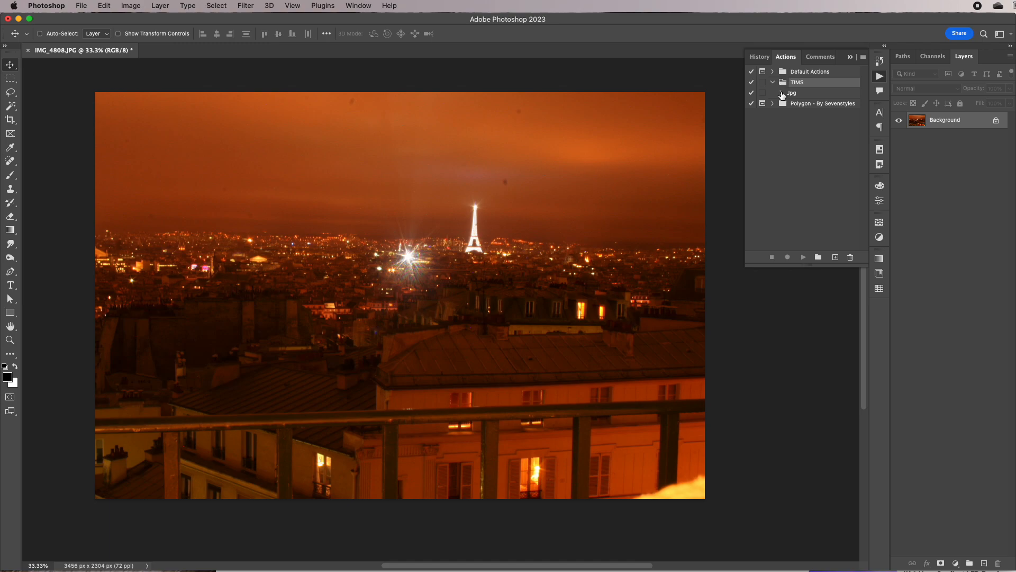
{"action": "left_click", "coordinate": [782, 93]}
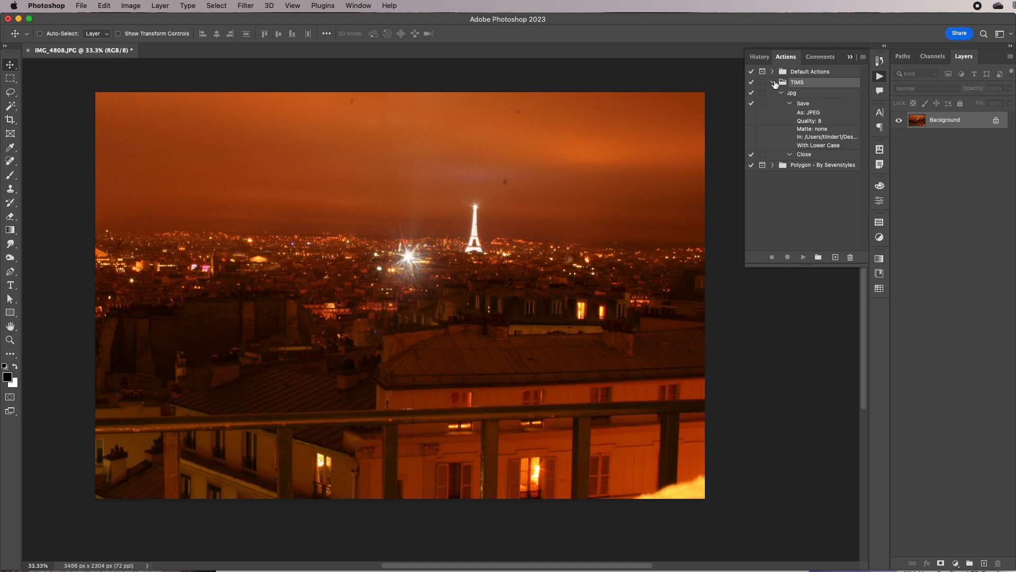
{"action": "left_click", "coordinate": [773, 82]}
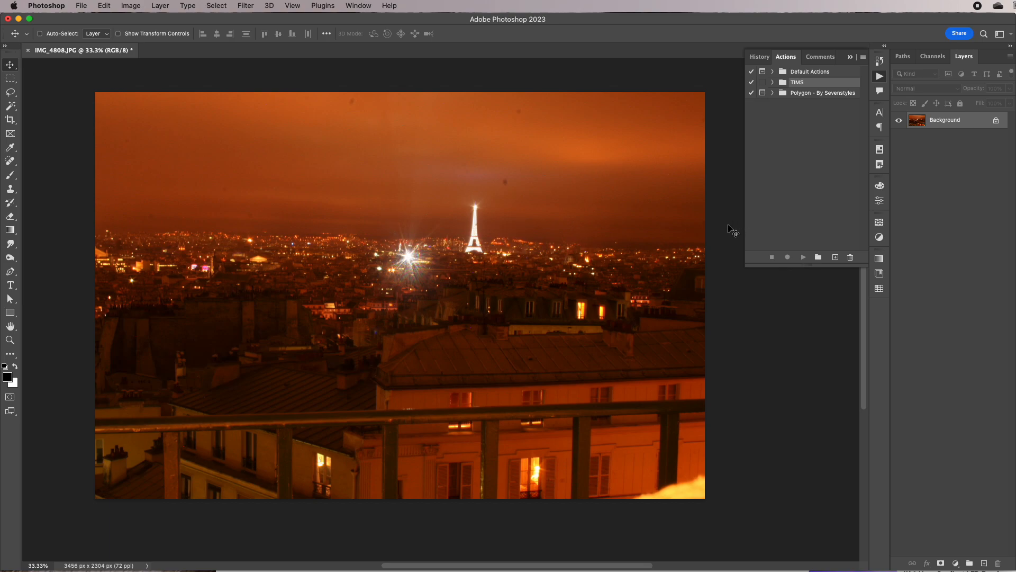
Create a new action named "BW square icon" in the TIMS set and start recording it.
{"action": "left_click", "coordinate": [836, 258]}
{"action": "left_click_drag", "start_coordinate": [675, 369], "coordinate": [558, 247]}
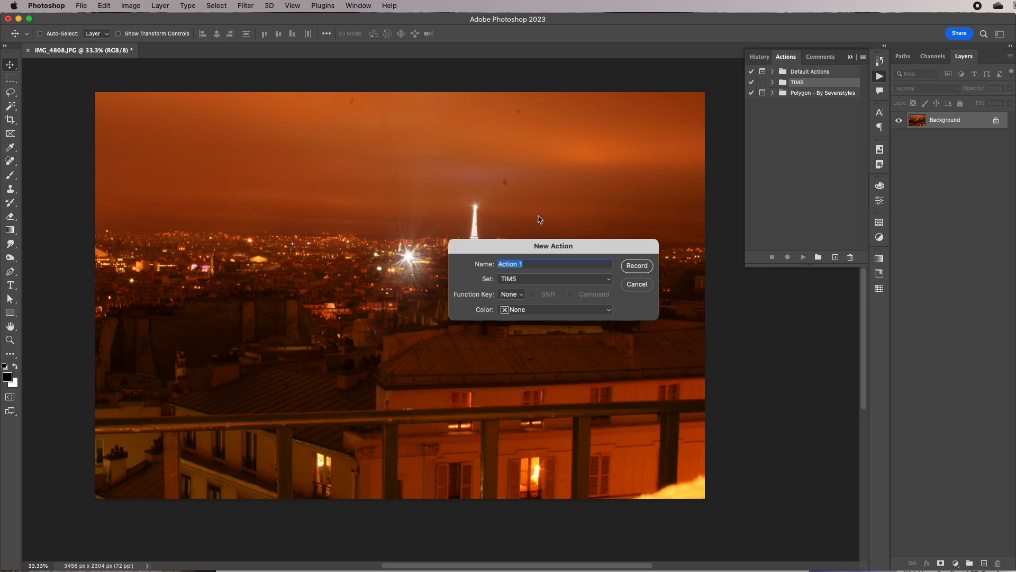
{"action": "type", "text": "B"}
{"action": "left_click", "coordinate": [513, 294]}
{"action": "left_click", "coordinate": [582, 290]}
{"action": "left_click", "coordinate": [636, 268]}
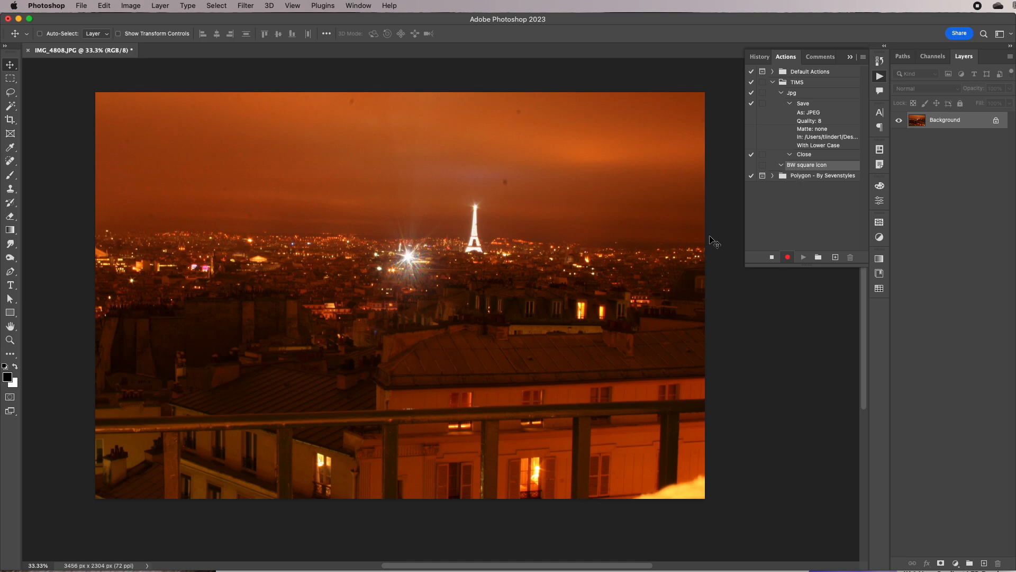
Convert the photo with a Black & White adjustment using the Default preset, and check its recorded entry in the action.
{"action": "left_click", "coordinate": [132, 7]}
{"action": "mouse_move", "coordinate": [133, 37]}
{"action": "left_click", "coordinate": [281, 107]}
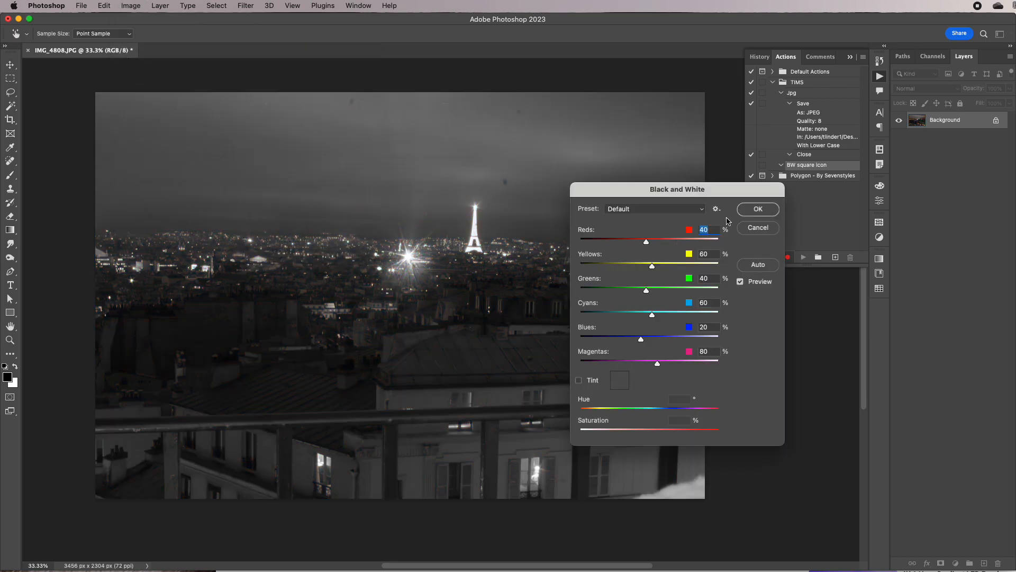
{"action": "left_click", "coordinate": [758, 209]}
{"action": "left_click", "coordinate": [790, 175]}
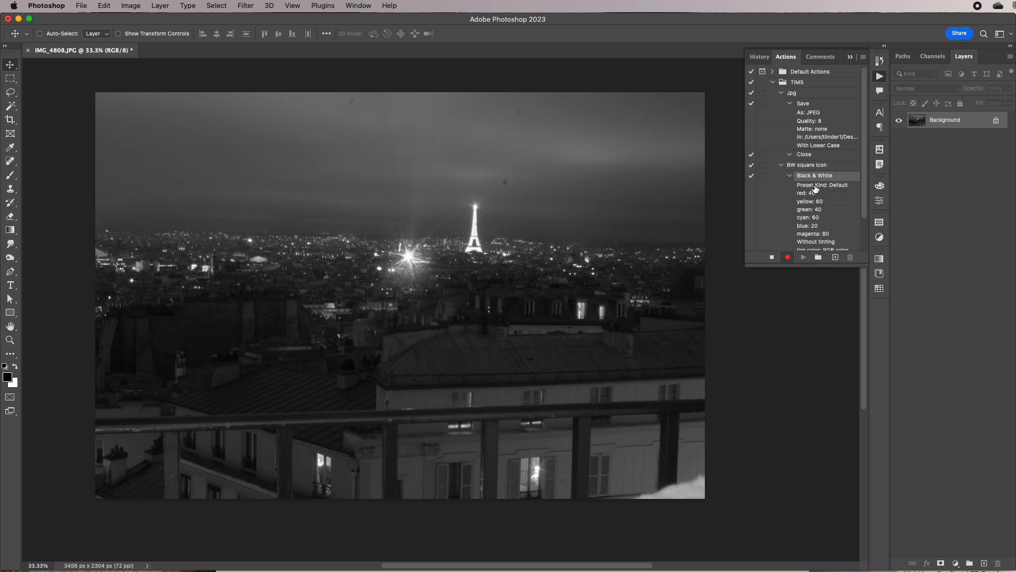
{"action": "left_click", "coordinate": [790, 175]}
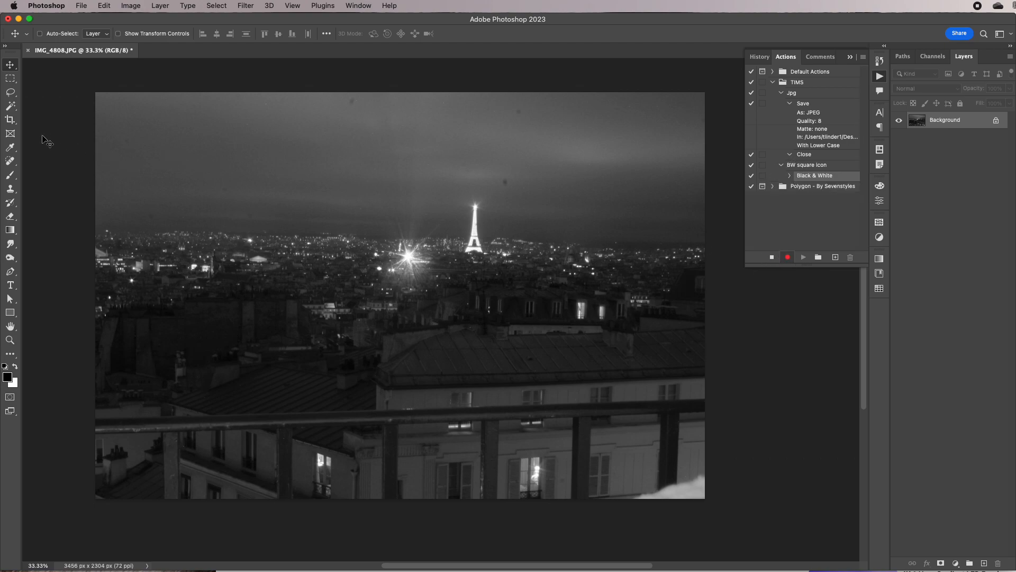
Crop the photo to a 1:1 (Square) ratio and check the recorded crop settings in the action.
{"action": "left_click", "coordinate": [12, 121]}
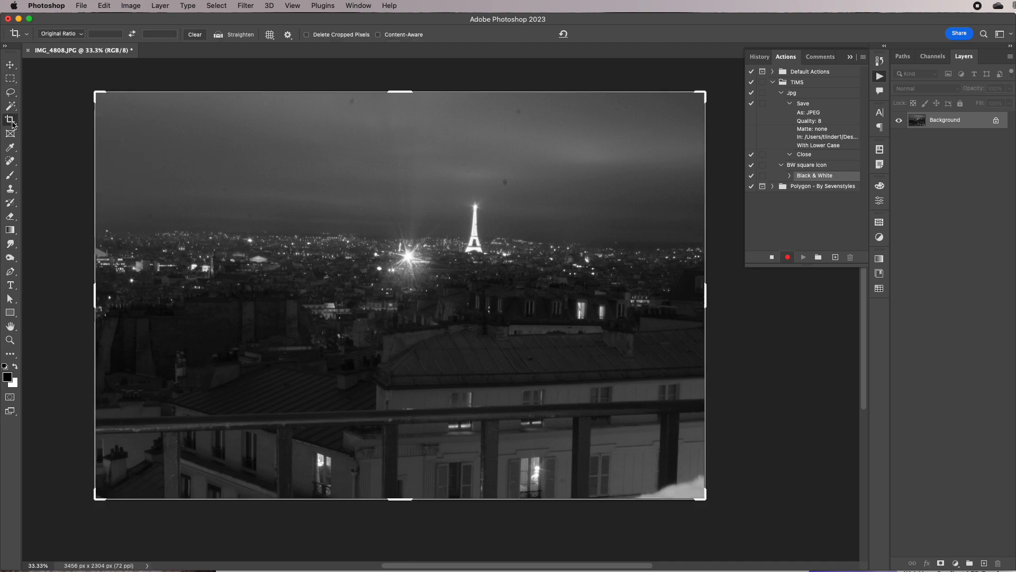
{"action": "left_click", "coordinate": [70, 35]}
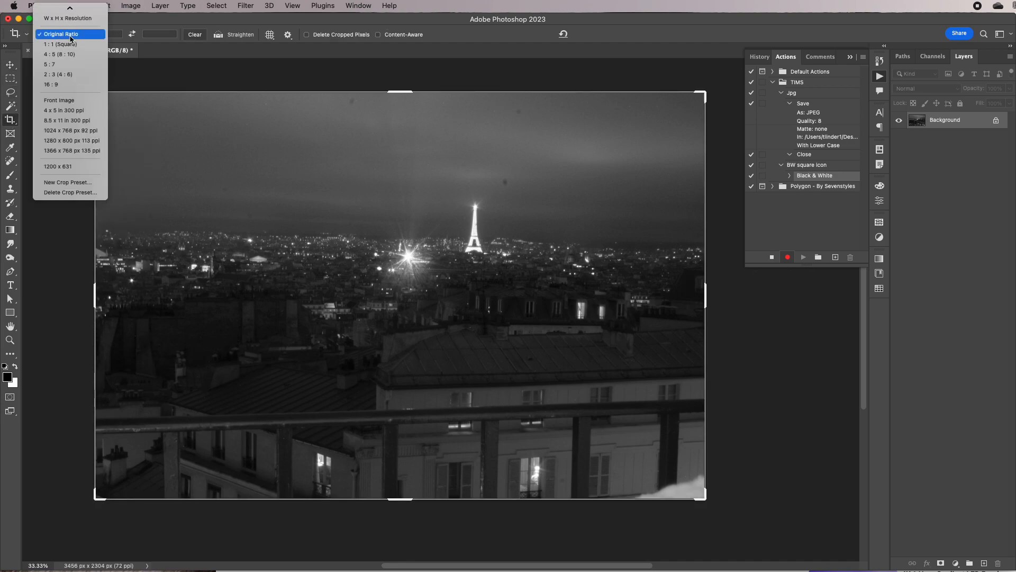
{"action": "left_click", "coordinate": [72, 45]}
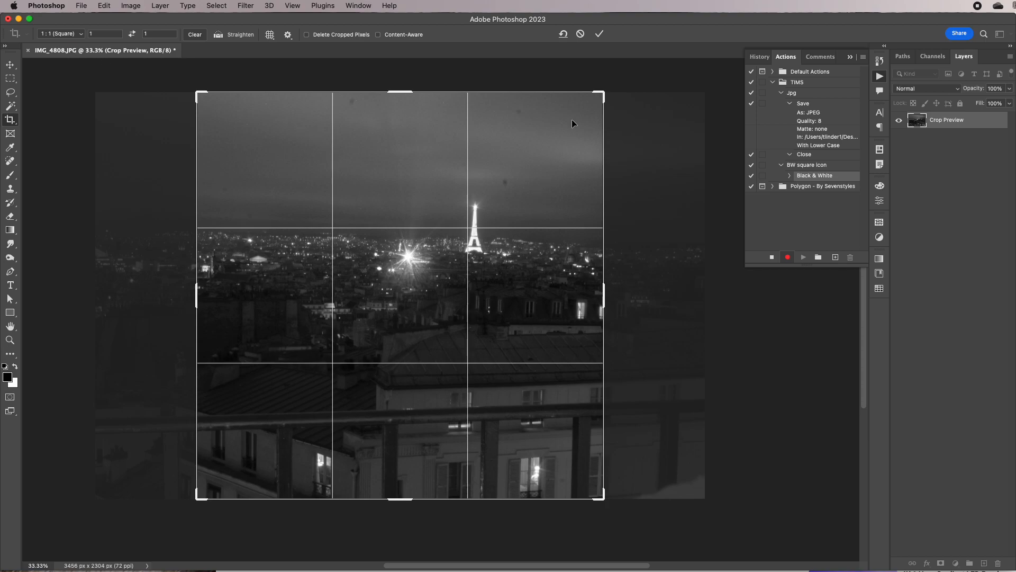
{"action": "left_click", "coordinate": [598, 35]}
{"action": "left_click", "coordinate": [789, 187]}
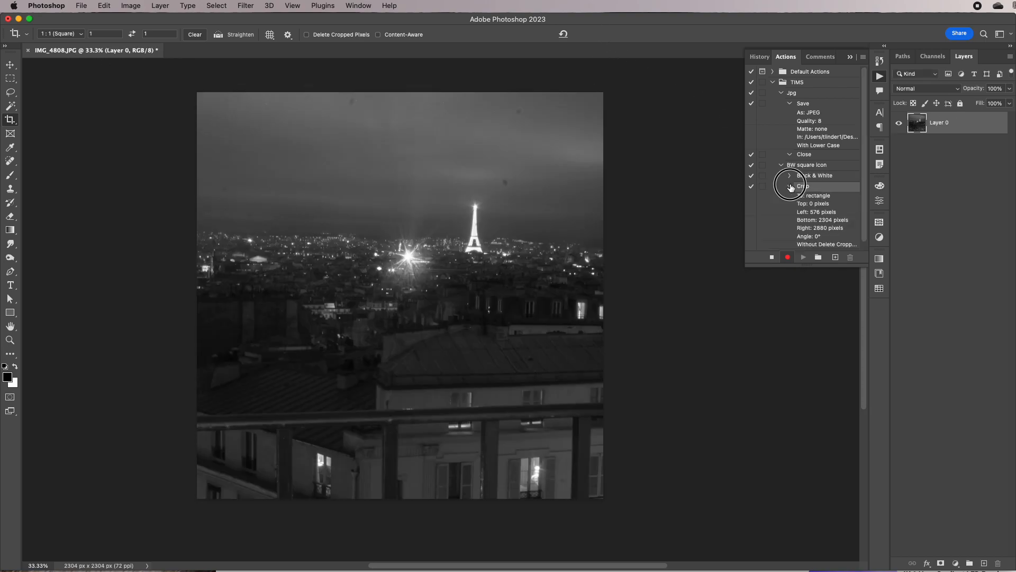
{"action": "left_click", "coordinate": [790, 186]}
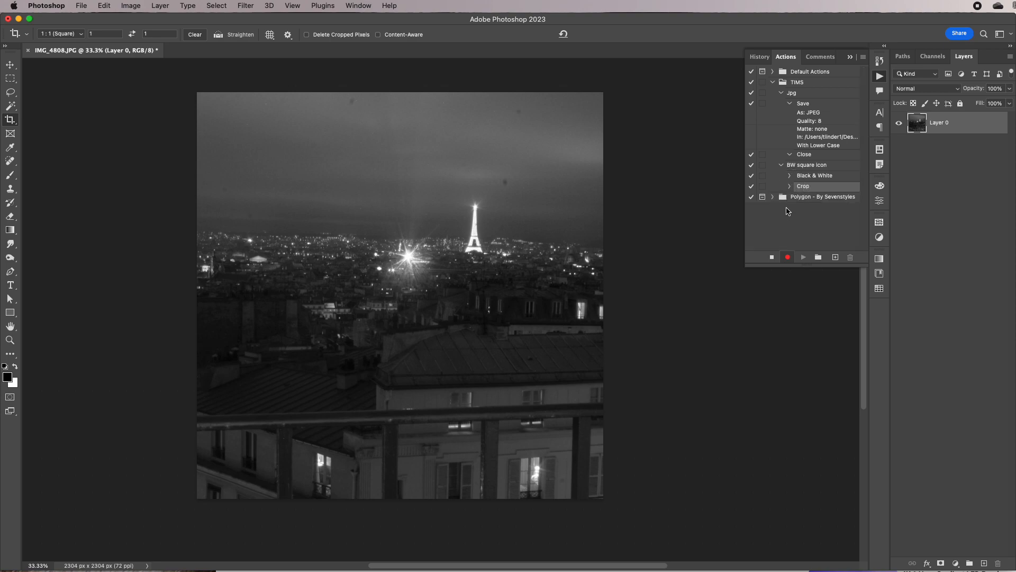
Resize the image to 200 x 200 pixels and check the result at 100% zoom and in the action.
{"action": "left_click", "coordinate": [136, 6]}
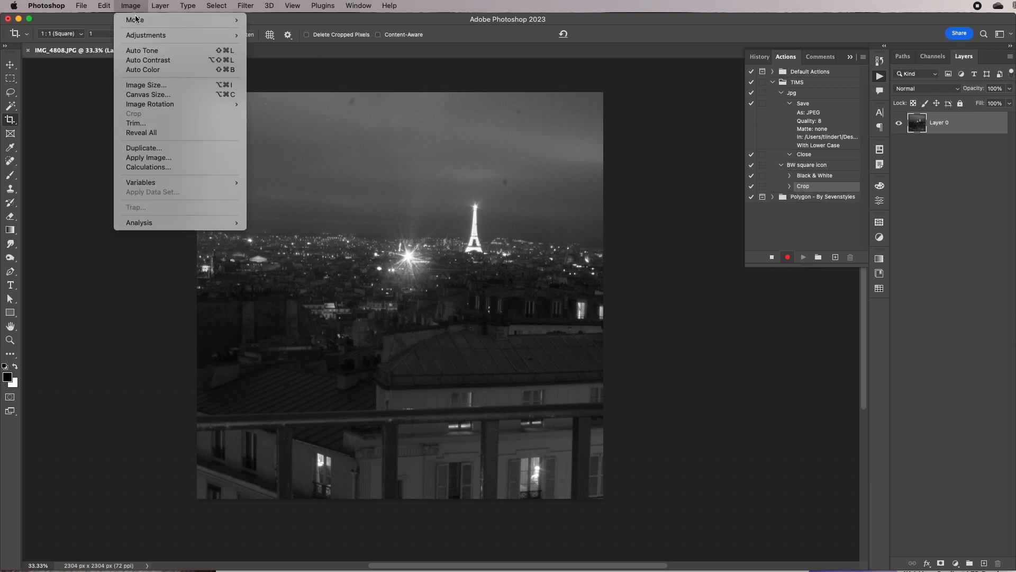
{"action": "left_click", "coordinate": [152, 86]}
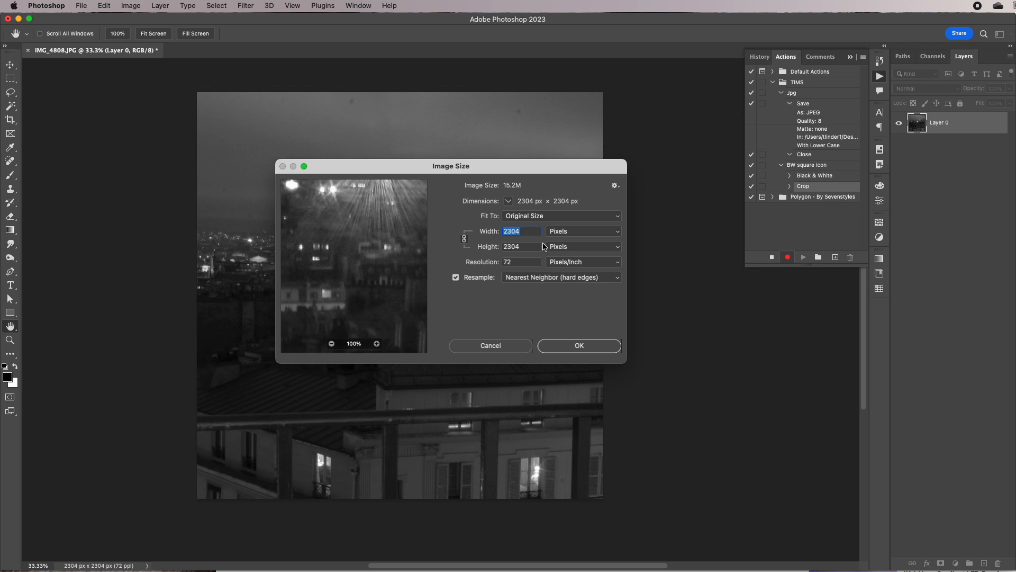
{"action": "type", "text": "200"}
{"action": "left_click", "coordinate": [579, 346]}
{"action": "key", "text": "c"}
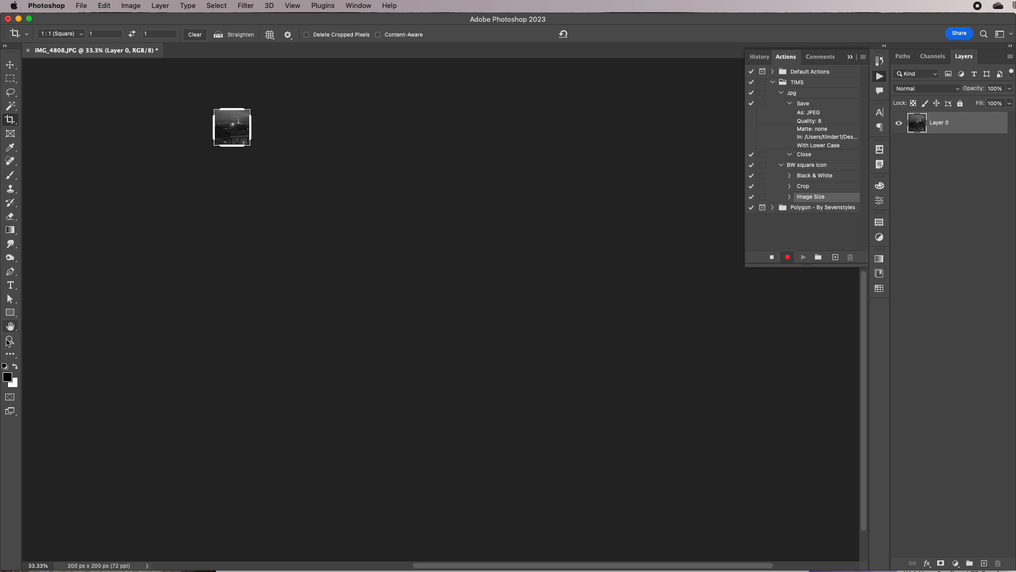
{"action": "double_click", "coordinate": [10, 340]}
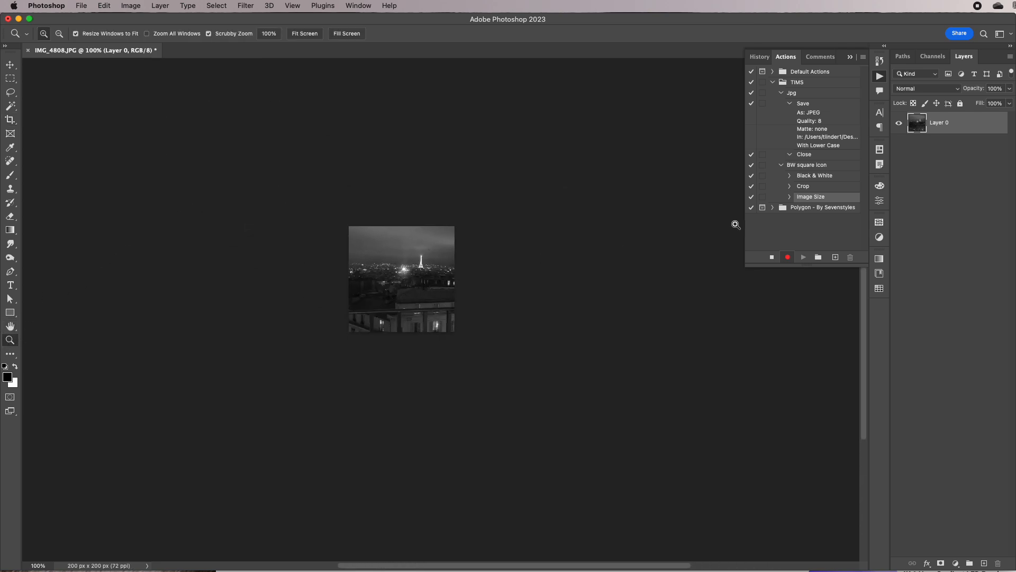
{"action": "left_click", "coordinate": [790, 197]}
{"action": "left_click", "coordinate": [790, 197]}
Record saving a JPEG copy of the photo to the Desktop with quality 8 (High) and the Baseline ("Standard") format.
{"action": "left_click", "coordinate": [787, 257]}
{"action": "left_click", "coordinate": [80, 6]}
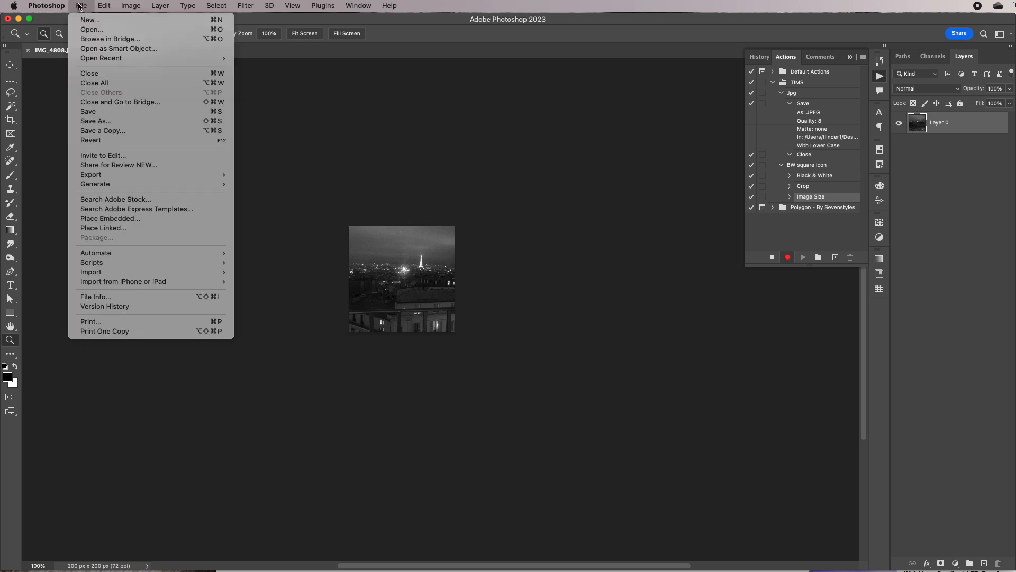
{"action": "left_click", "coordinate": [107, 113]}
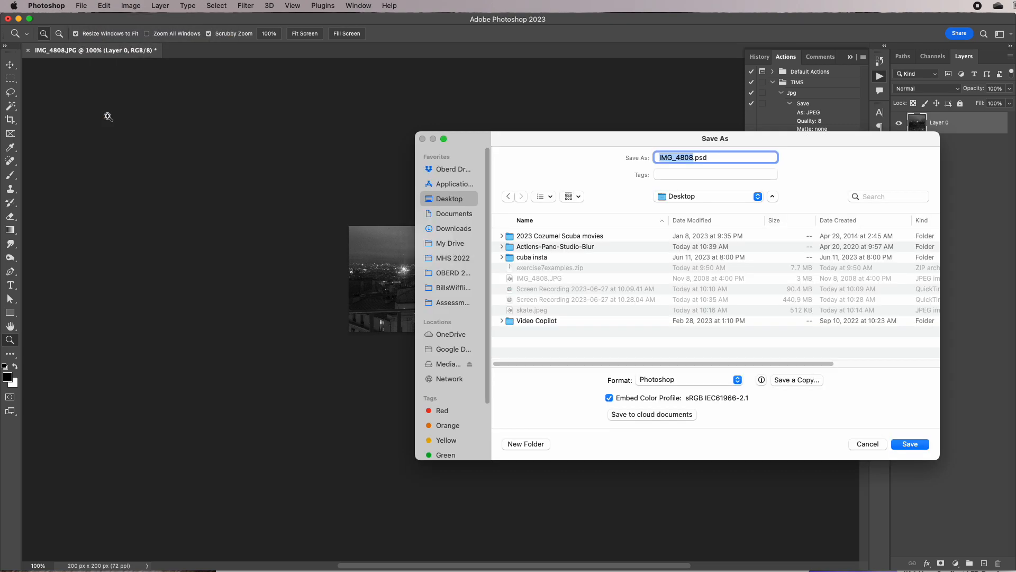
{"action": "left_click", "coordinate": [682, 380]}
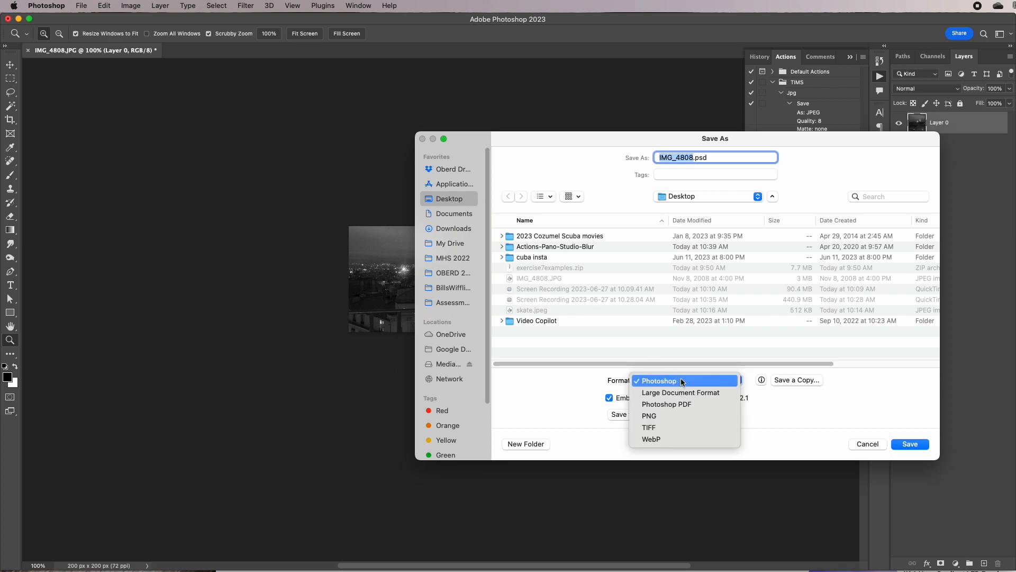
{"action": "left_click", "coordinate": [788, 379]}
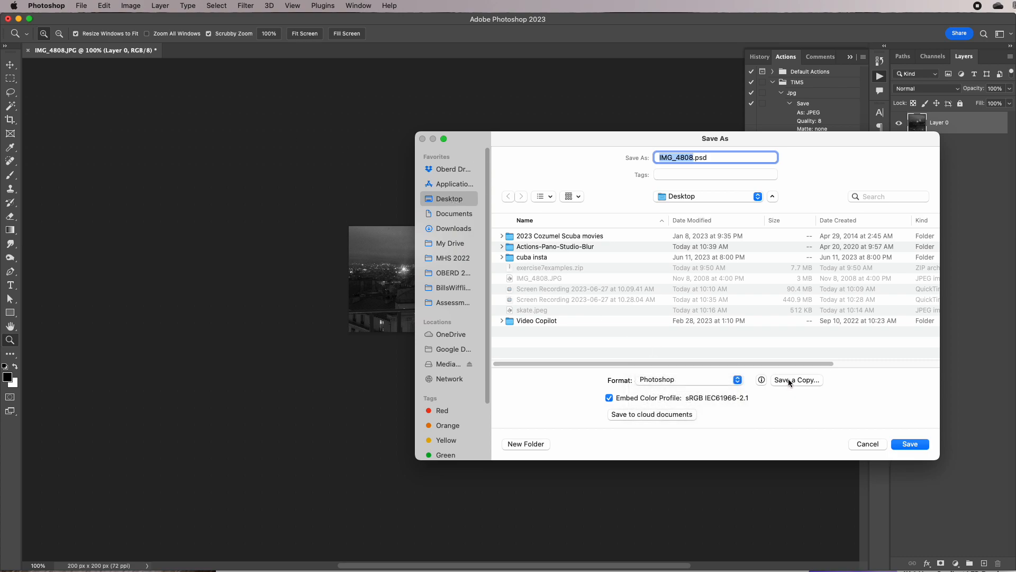
{"action": "left_click", "coordinate": [788, 379]}
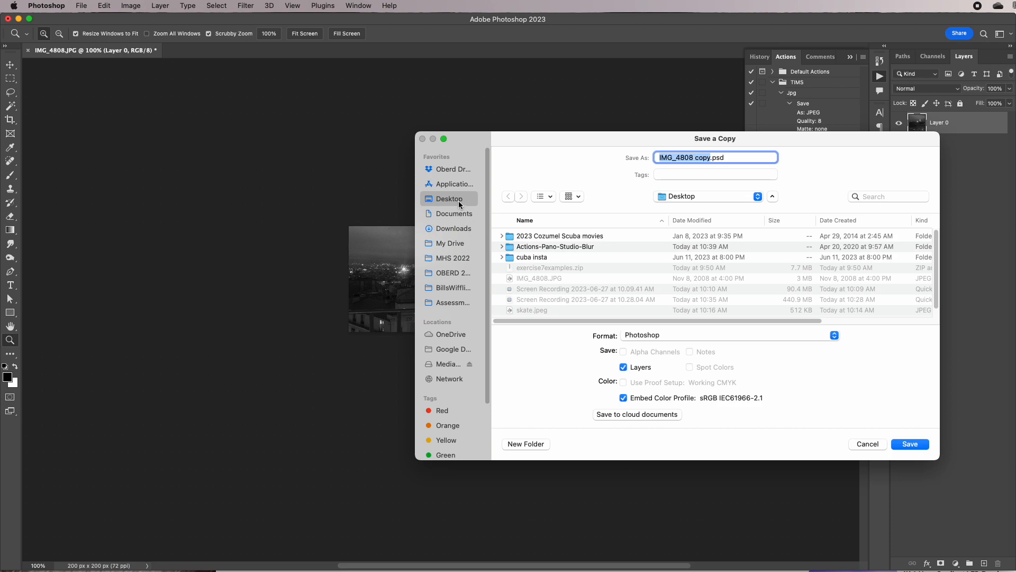
{"action": "left_click", "coordinate": [669, 342]}
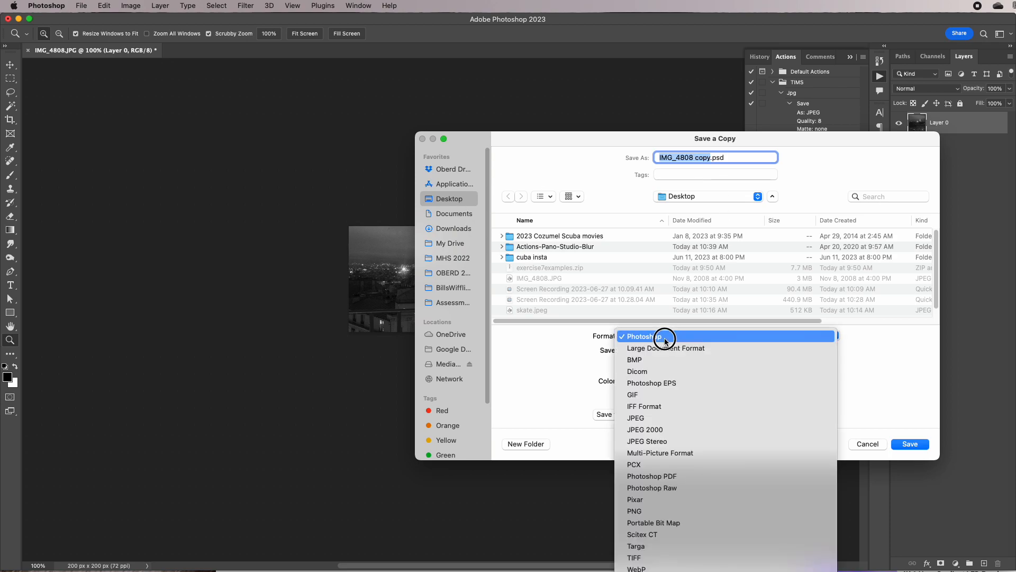
{"action": "left_click", "coordinate": [665, 418]}
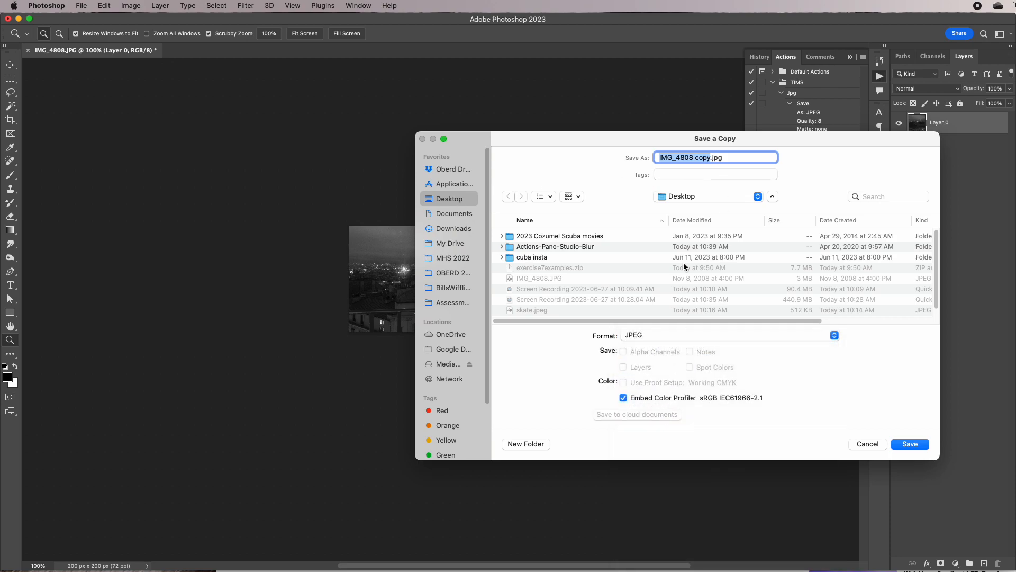
{"action": "left_click", "coordinate": [920, 447]}
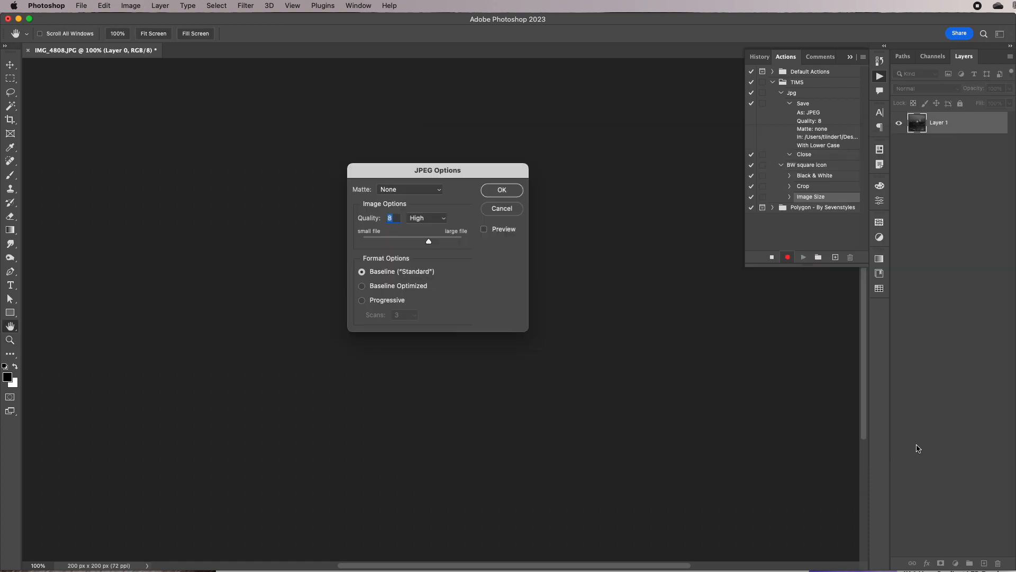
{"action": "left_click", "coordinate": [501, 190]}
{"action": "key", "text": "z"}
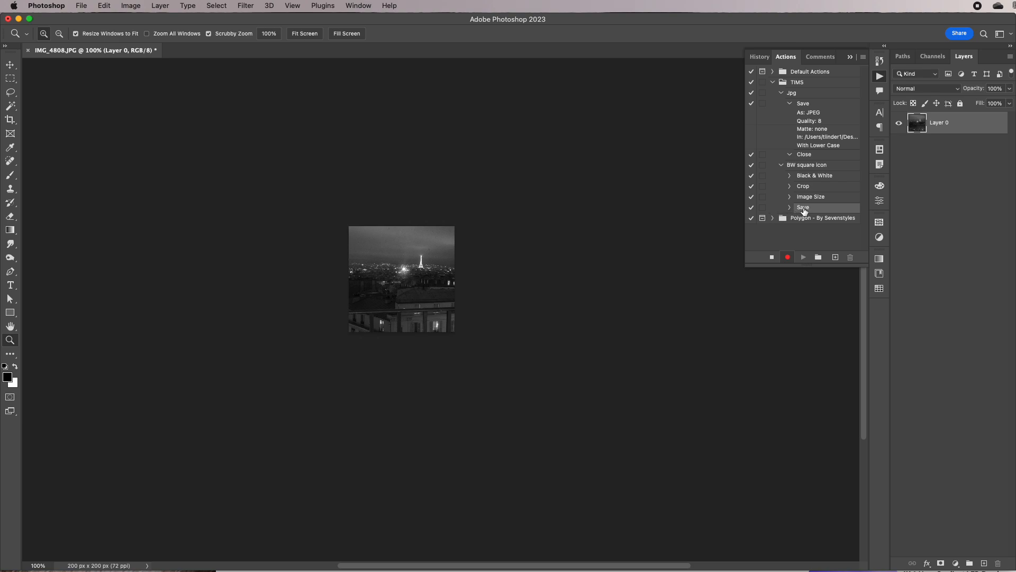
Stop recording the action and close IMG_4808.JPG without saving its changes.
{"action": "left_click", "coordinate": [772, 258]}
{"action": "left_click", "coordinate": [28, 51]}
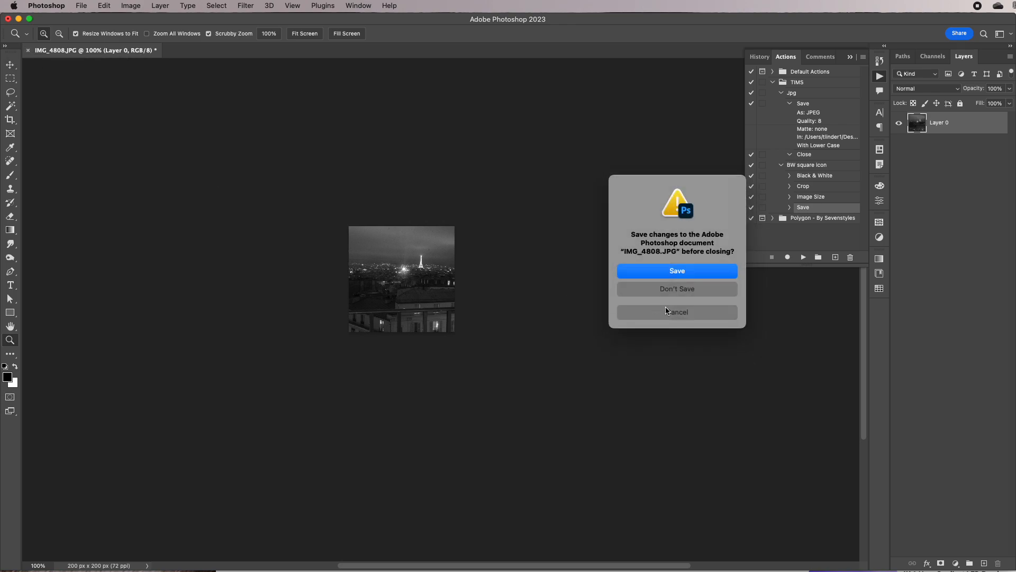
{"action": "left_click", "coordinate": [690, 290]}
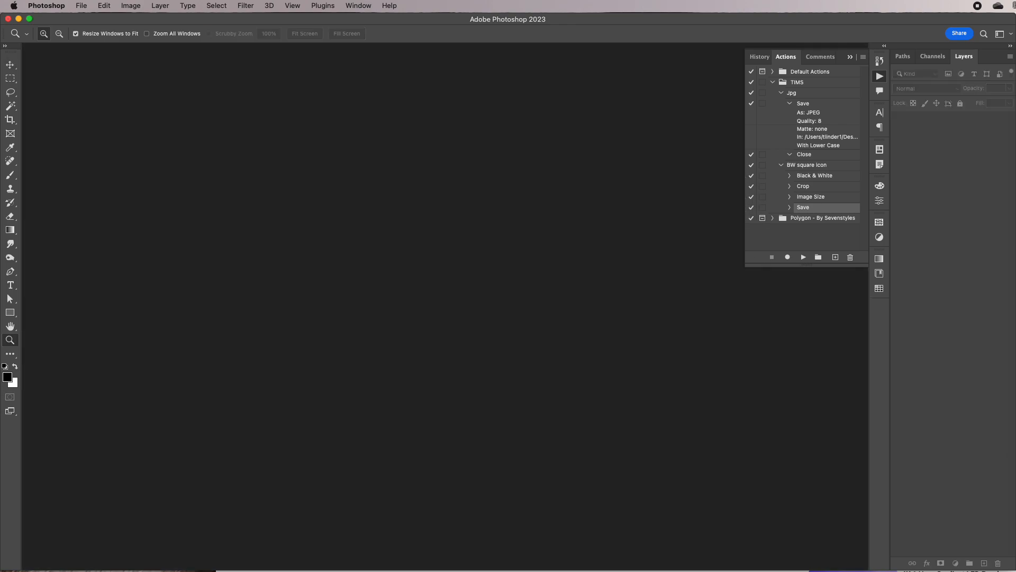
Open IMG_4815.JPG from Finder and play the "BW square icon" action on it.
{"action": "key", "text": "super+Tab"}
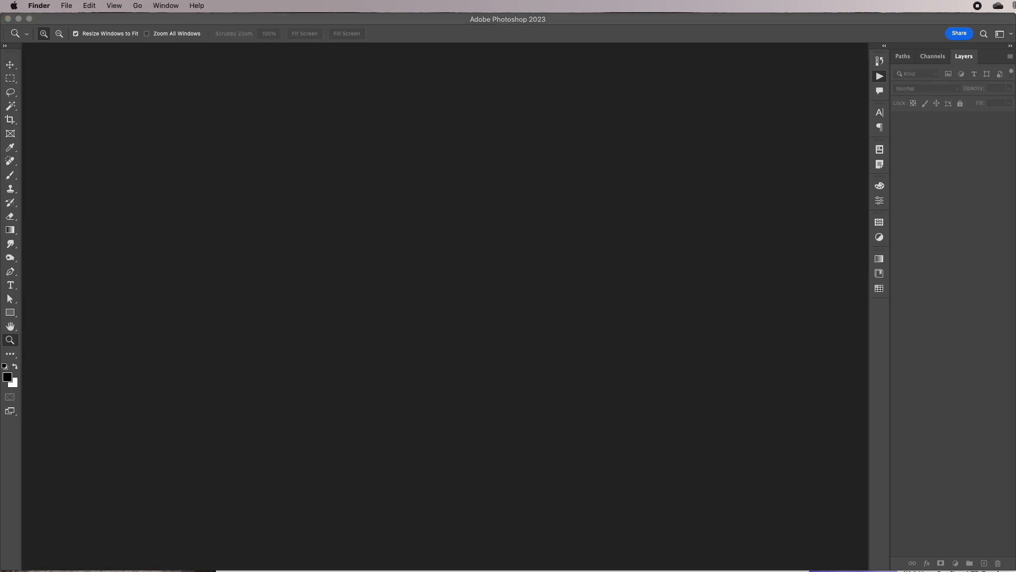
{"action": "key", "text": "super+n"}
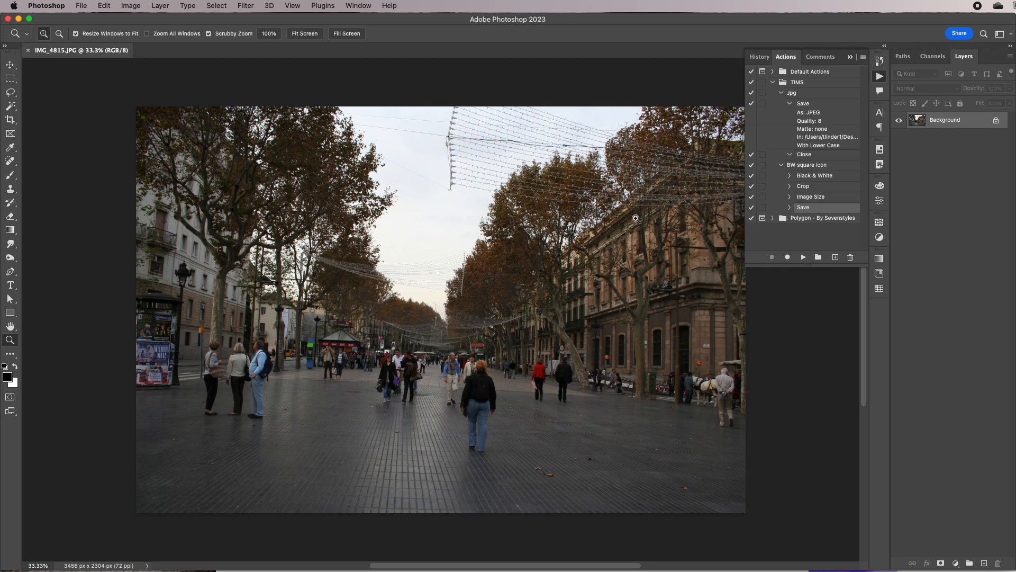
{"action": "left_click", "coordinate": [800, 166]}
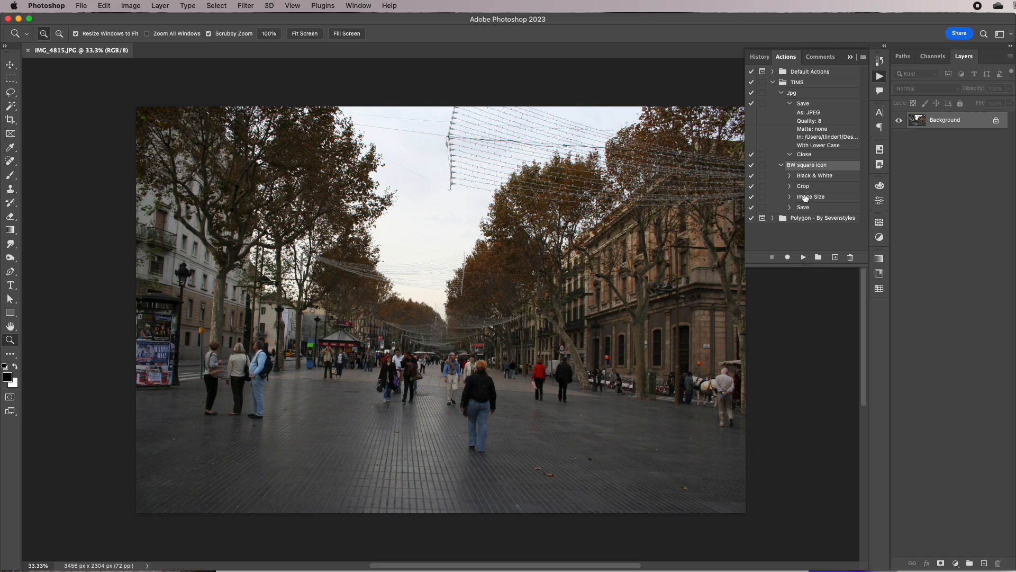
{"action": "left_click", "coordinate": [803, 257]}
Examine the processed image up close, switch to Finder to check the files, and return to Photoshop to view it at 100%.
{"action": "left_click", "coordinate": [169, 143]}
{"action": "left_click", "coordinate": [168, 143]}
{"action": "left_click", "coordinate": [167, 143]}
{"action": "left_click", "coordinate": [167, 142]}
{"action": "left_click", "coordinate": [167, 143]}
{"action": "left_click_drag", "start_coordinate": [217, 136], "coordinate": [351, 272]}
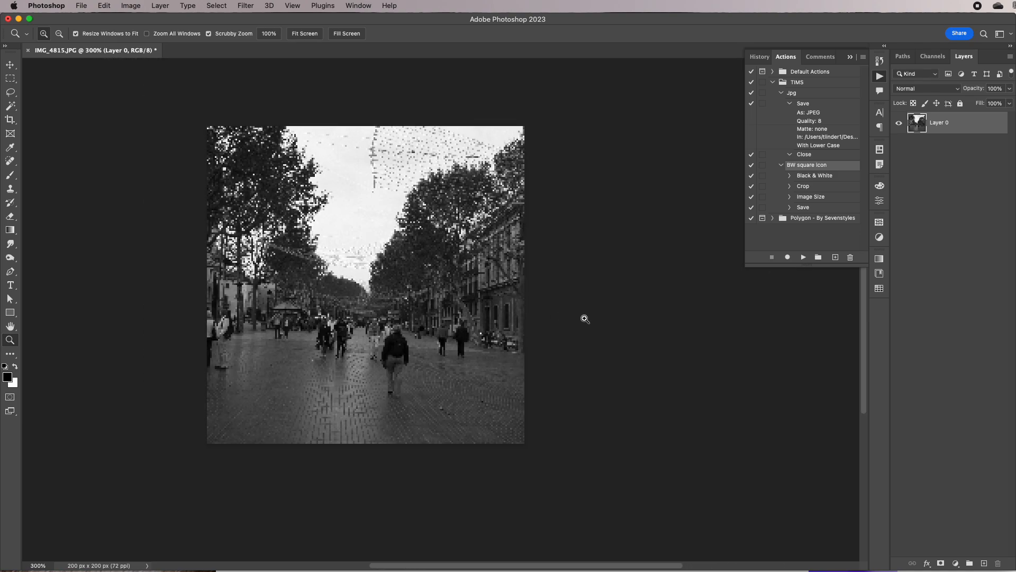
{"action": "key", "text": "super+Tab"}
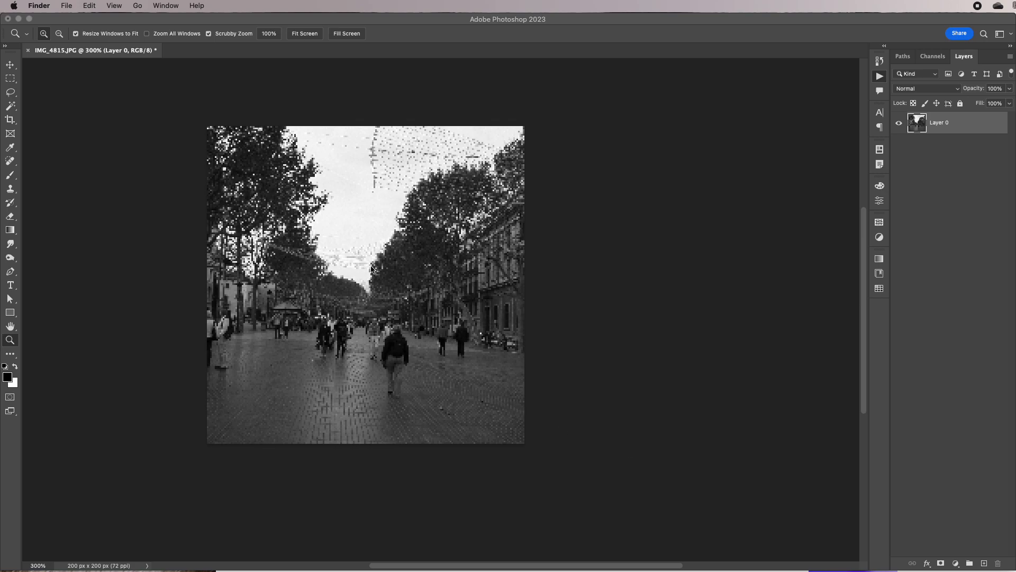
{"action": "left_click", "coordinate": [13, 342]}
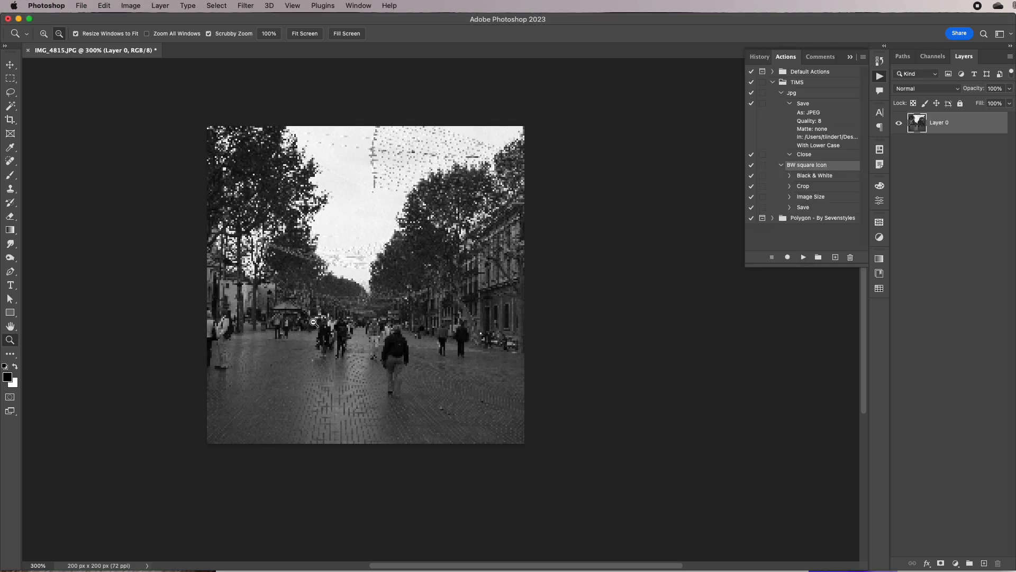
{"action": "left_click", "coordinate": [320, 320], "text": "alt"}
{"action": "left_click", "coordinate": [328, 315], "text": "alt"}
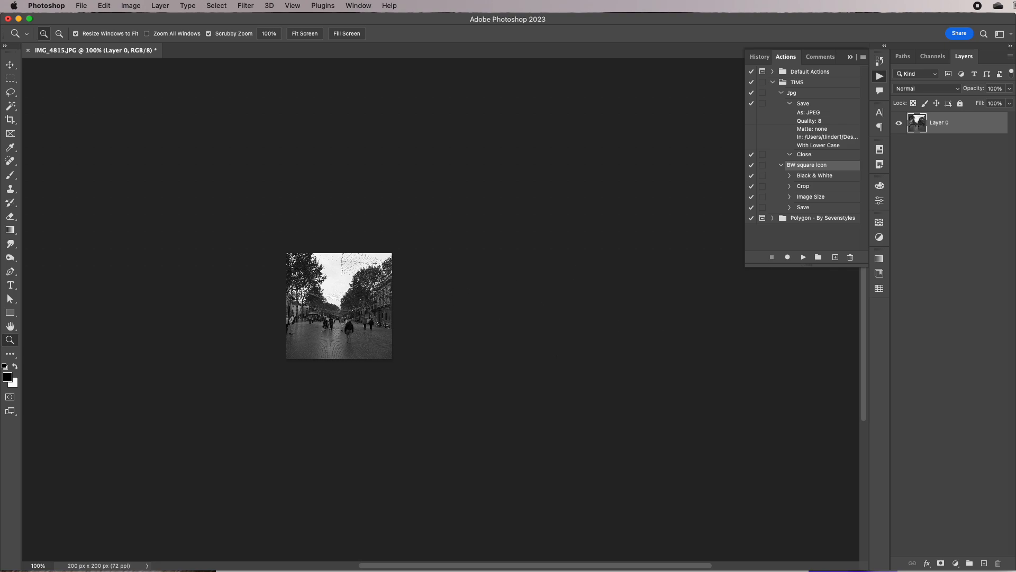
Collapse the Actions list and close IMG_4815.JPG without saving its changes.
{"action": "left_click", "coordinate": [850, 56]}
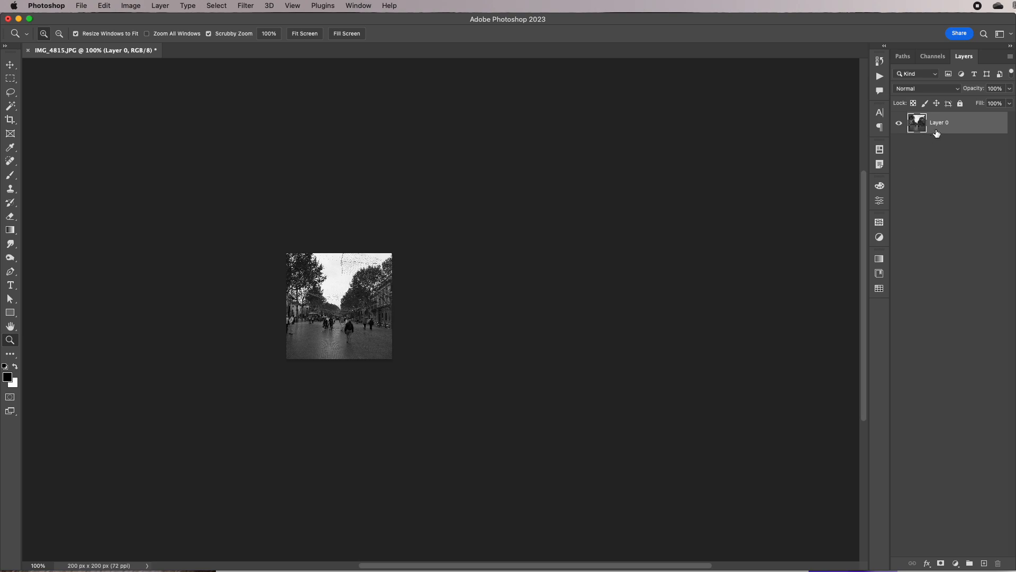
{"action": "left_click", "coordinate": [28, 50]}
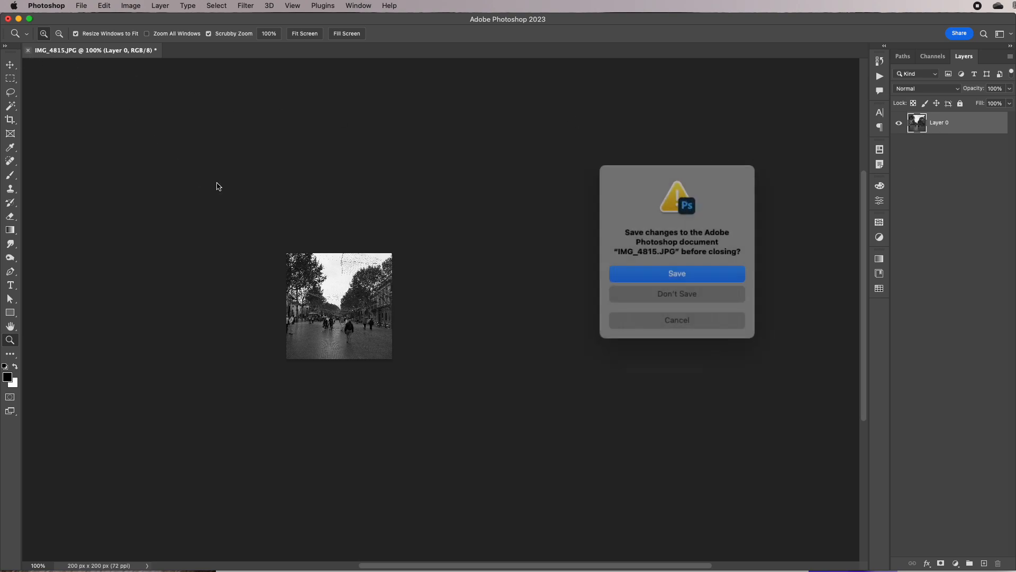
{"action": "left_click", "coordinate": [628, 289]}
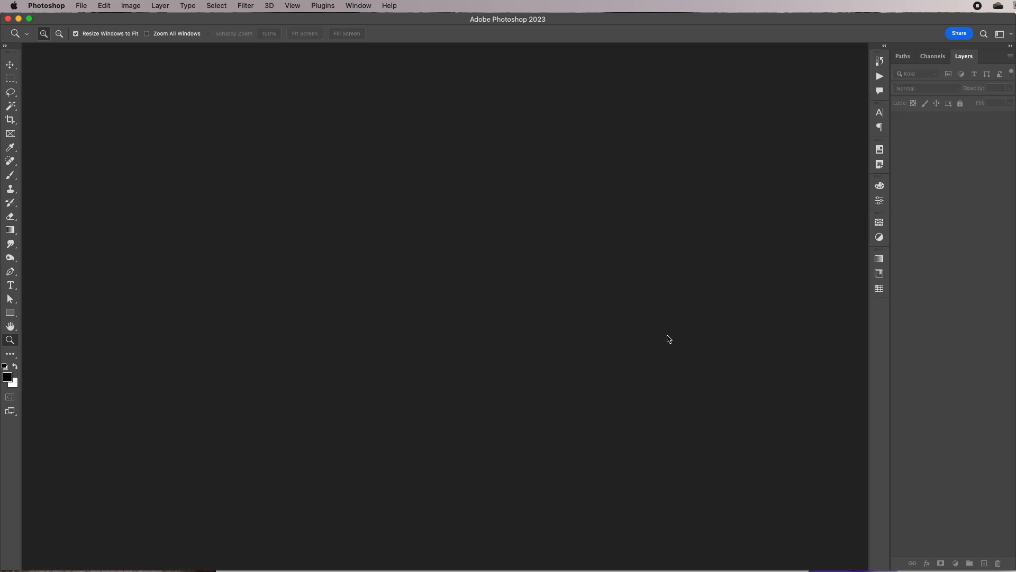
Start a Batch automation that plays the "BW square icon" action from the TIMS set.
{"action": "left_click", "coordinate": [79, 6]}
{"action": "mouse_move", "coordinate": [106, 253]}
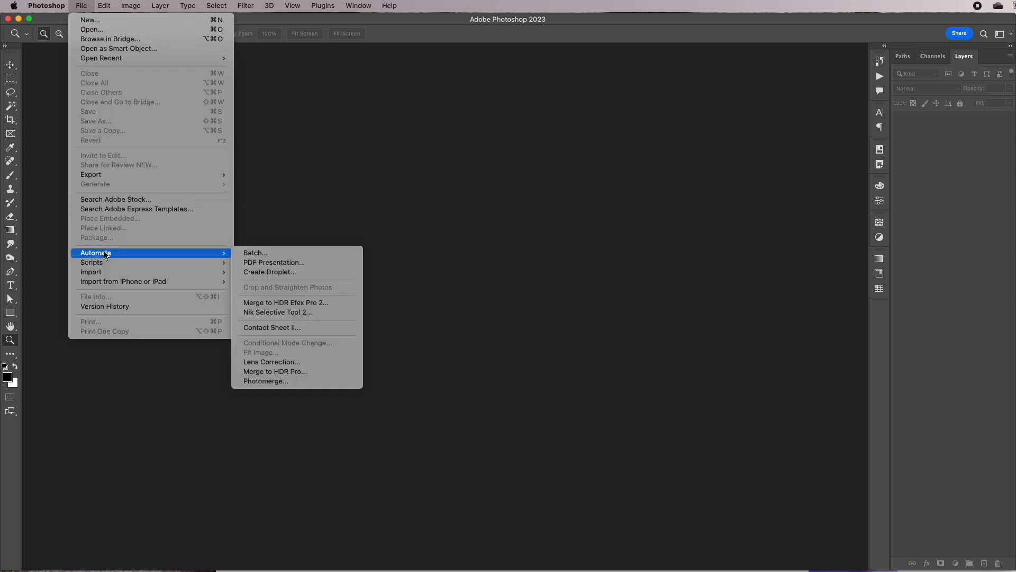
{"action": "left_click", "coordinate": [270, 251]}
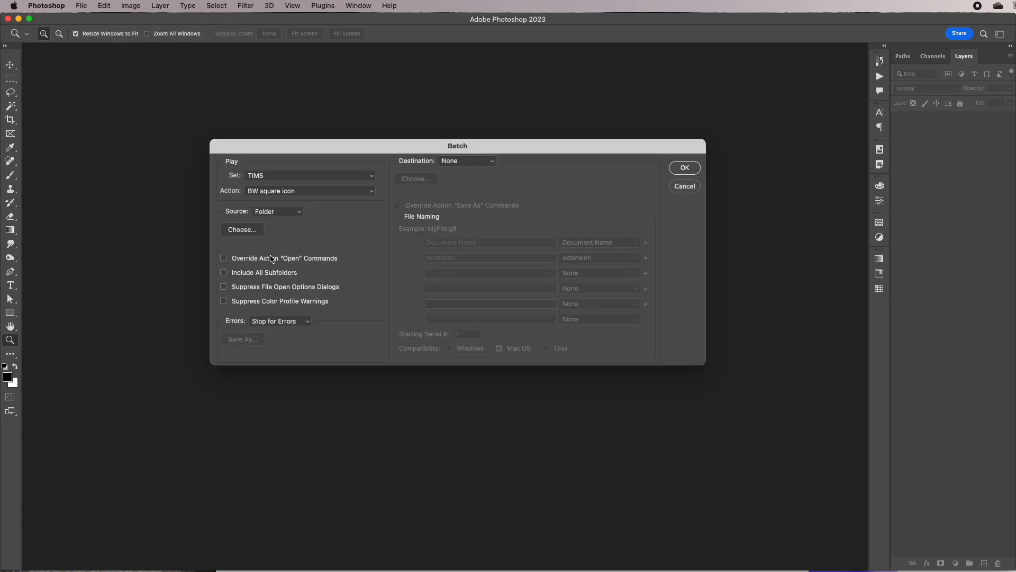
{"action": "left_click", "coordinate": [285, 177]}
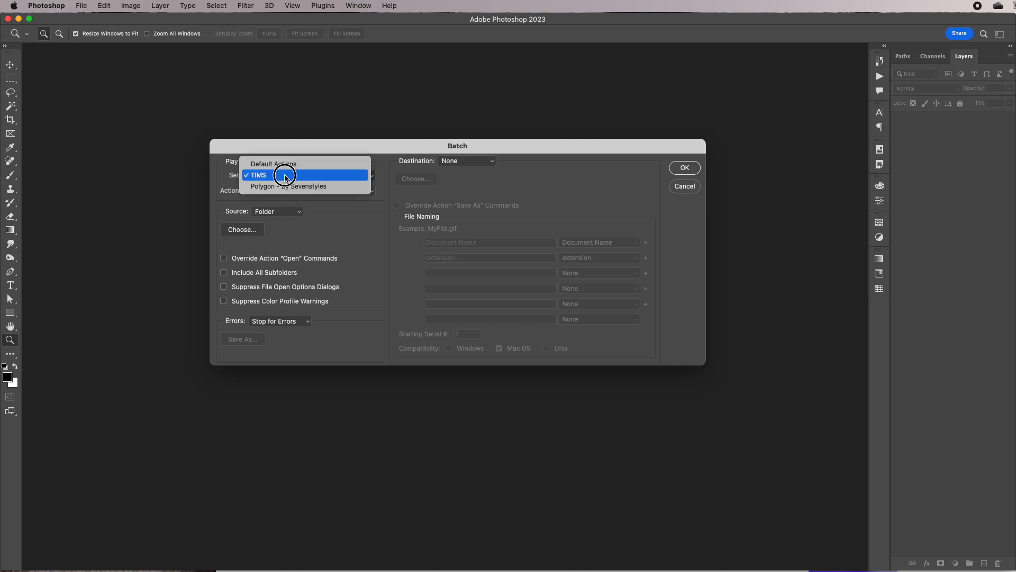
{"action": "left_click", "coordinate": [286, 176]}
{"action": "left_click", "coordinate": [280, 192]}
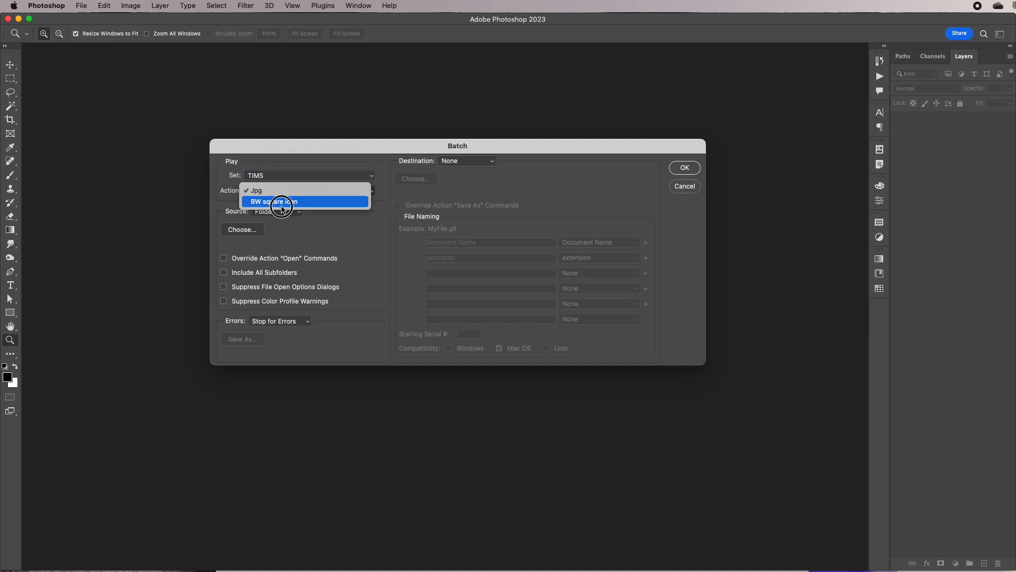
{"action": "left_click", "coordinate": [282, 206]}
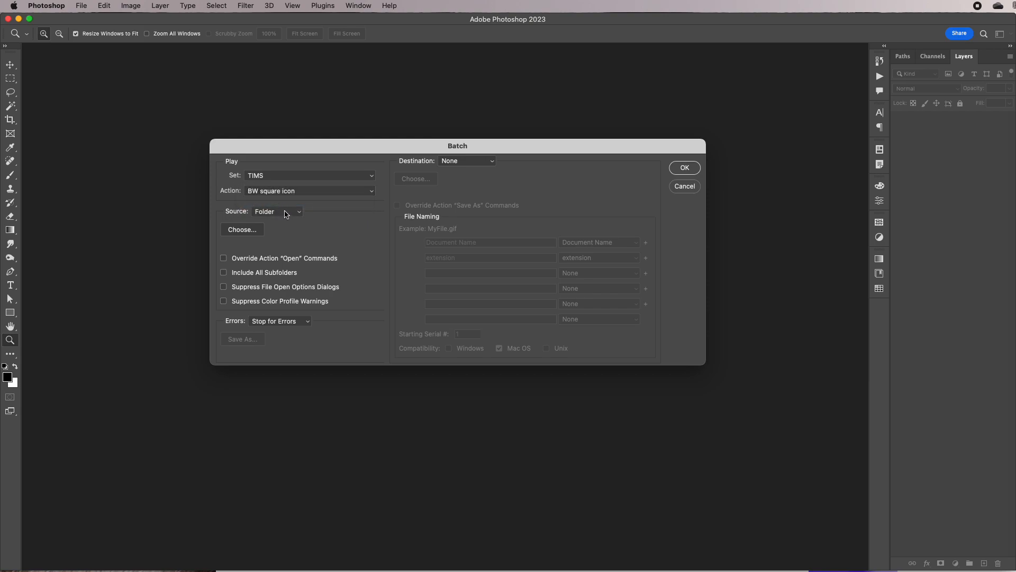
Set the batch source to the "for batch" folder inside Actions-Pano-Studio-Blur on the Desktop.
{"action": "left_click", "coordinate": [285, 212]}
{"action": "left_click", "coordinate": [286, 211]}
{"action": "left_click", "coordinate": [242, 229]}
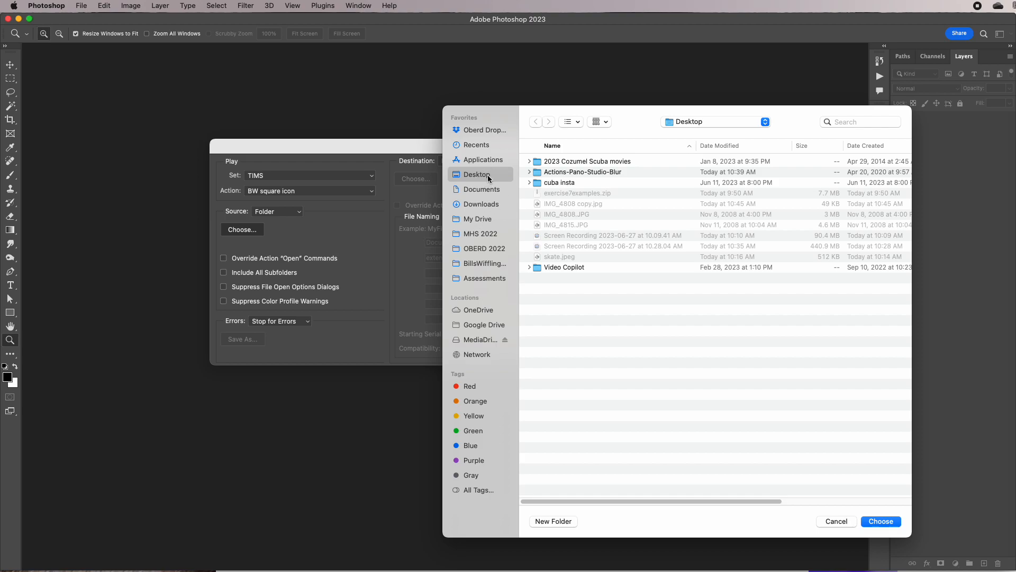
{"action": "double_click", "coordinate": [578, 173]}
{"action": "left_click", "coordinate": [566, 197]}
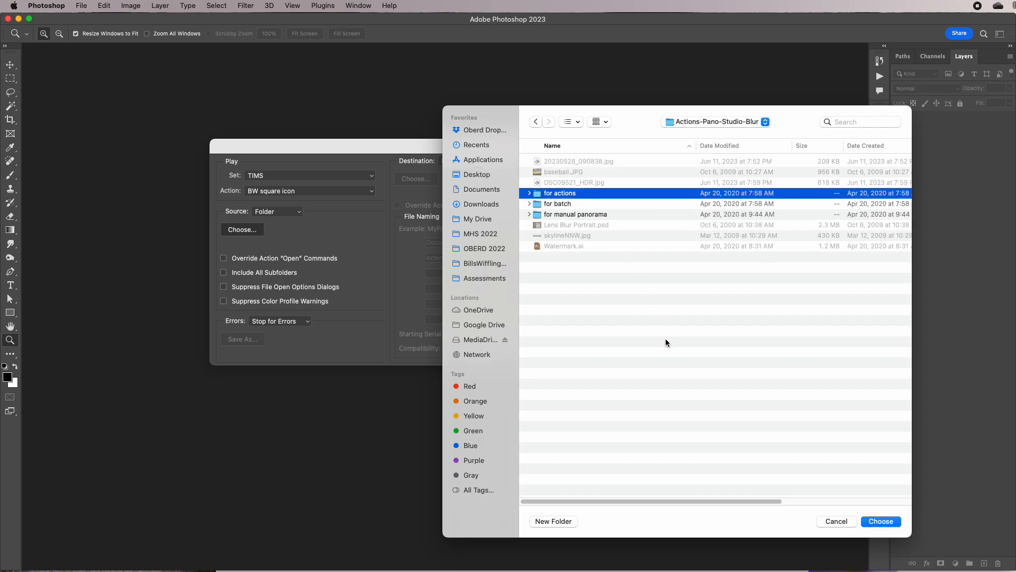
{"action": "left_click", "coordinate": [564, 206]}
{"action": "left_click", "coordinate": [528, 205]}
{"action": "left_click", "coordinate": [529, 205]}
{"action": "left_click", "coordinate": [880, 522]}
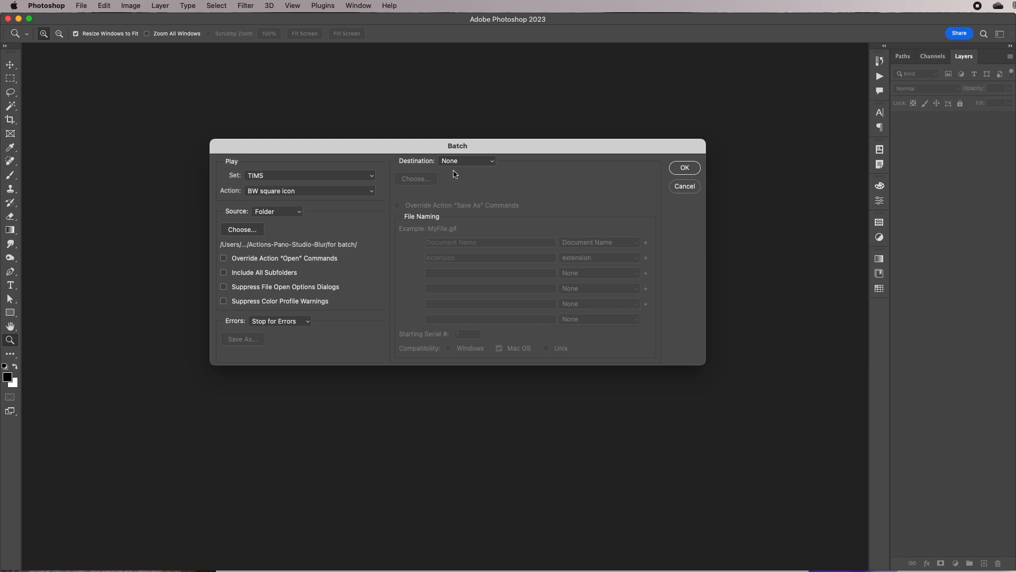
Set the batch destination to a new folder named "bw icons" created on the Desktop.
{"action": "left_click", "coordinate": [469, 166]}
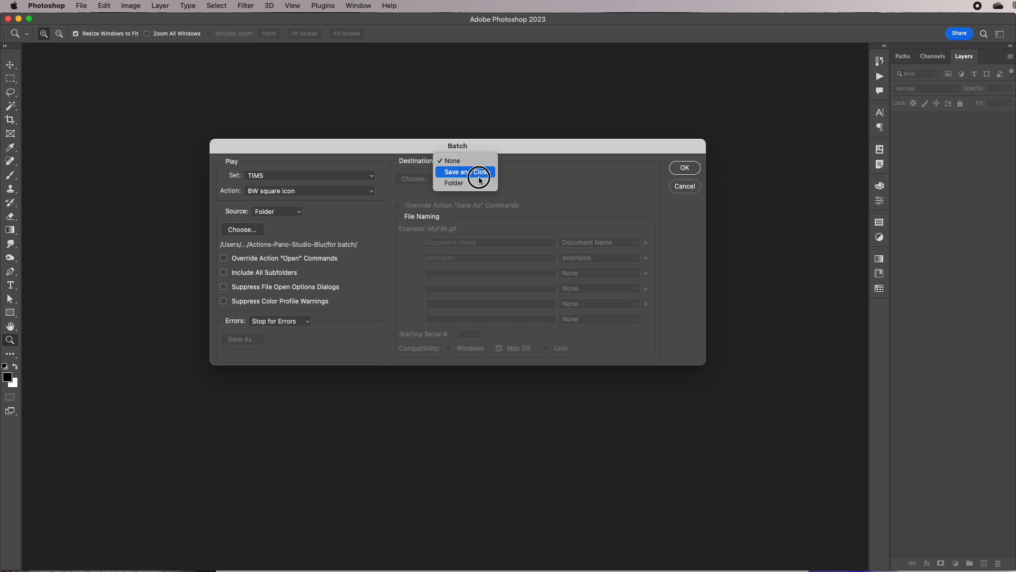
{"action": "left_click", "coordinate": [479, 183]}
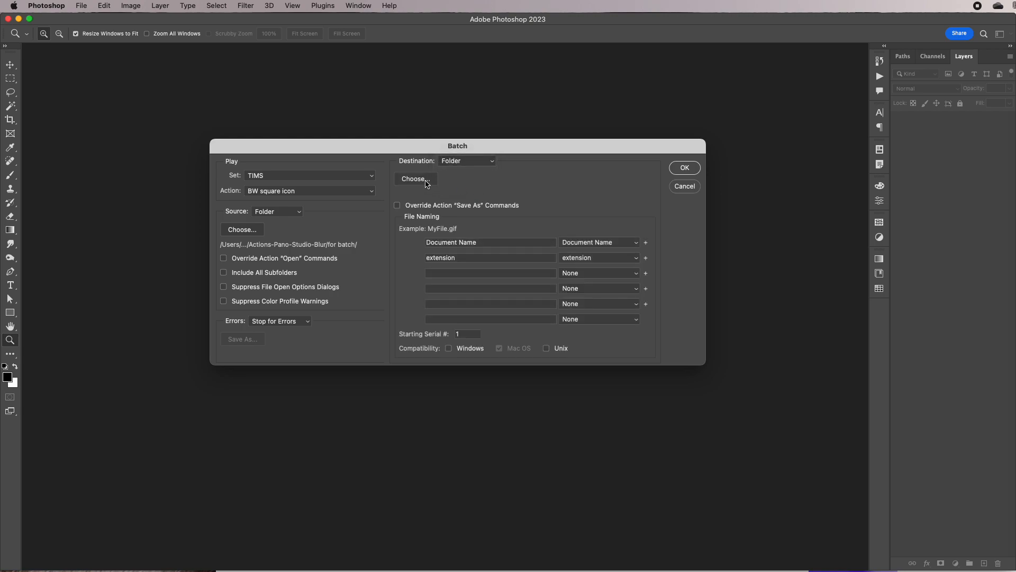
{"action": "left_click", "coordinate": [426, 181]}
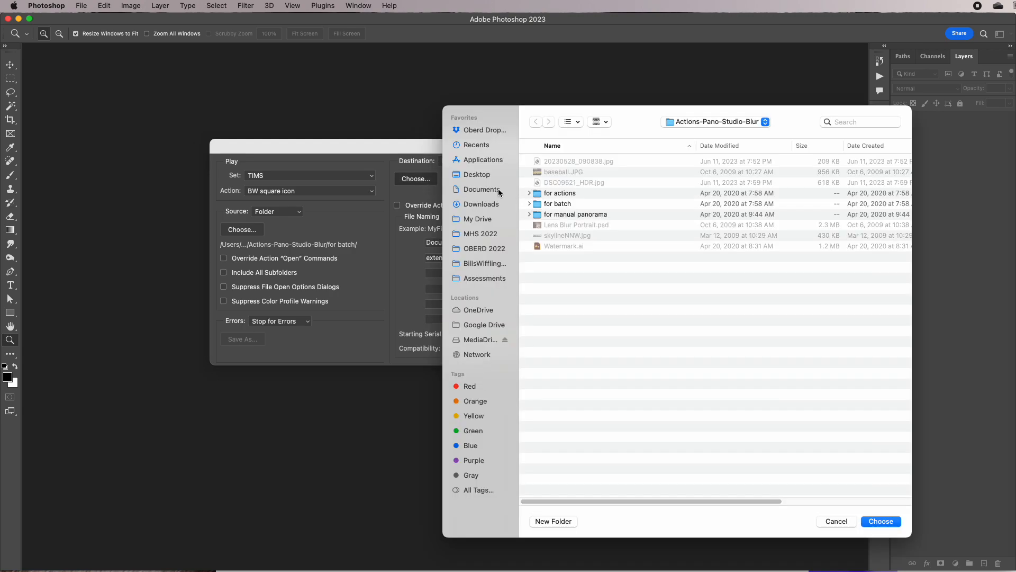
{"action": "left_click", "coordinate": [483, 176]}
{"action": "left_click", "coordinate": [553, 521]}
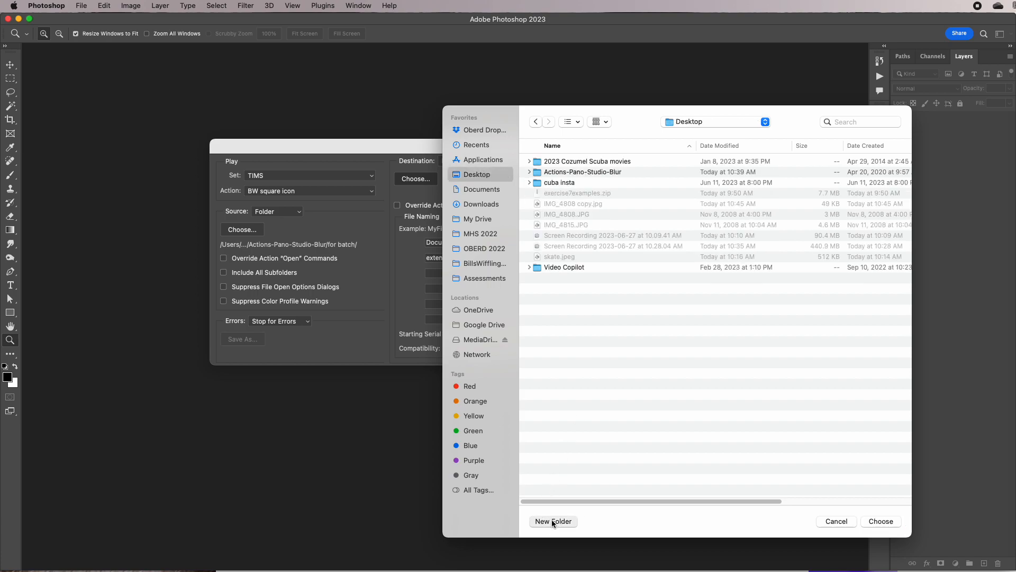
{"action": "type", "text": "b"}
{"action": "key", "text": "BackSpace"}
{"action": "type", "text": "bw icons"}
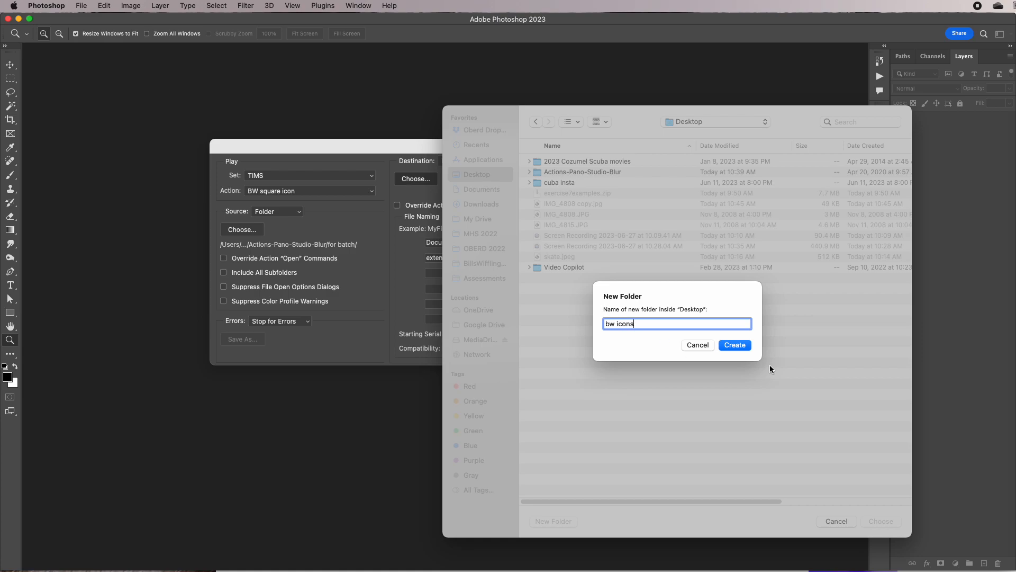
{"action": "left_click", "coordinate": [741, 350]}
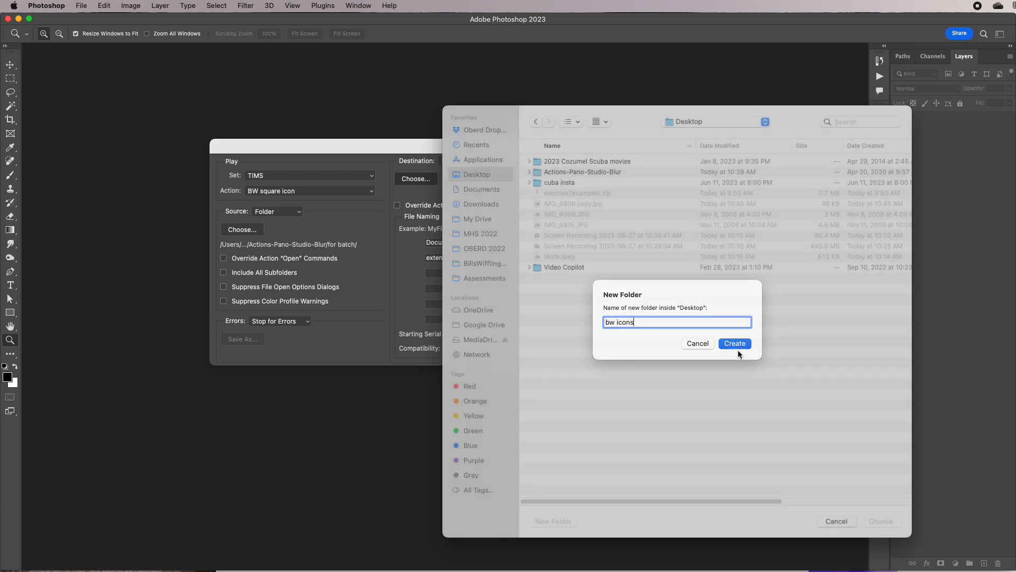
{"action": "left_click", "coordinate": [880, 520]}
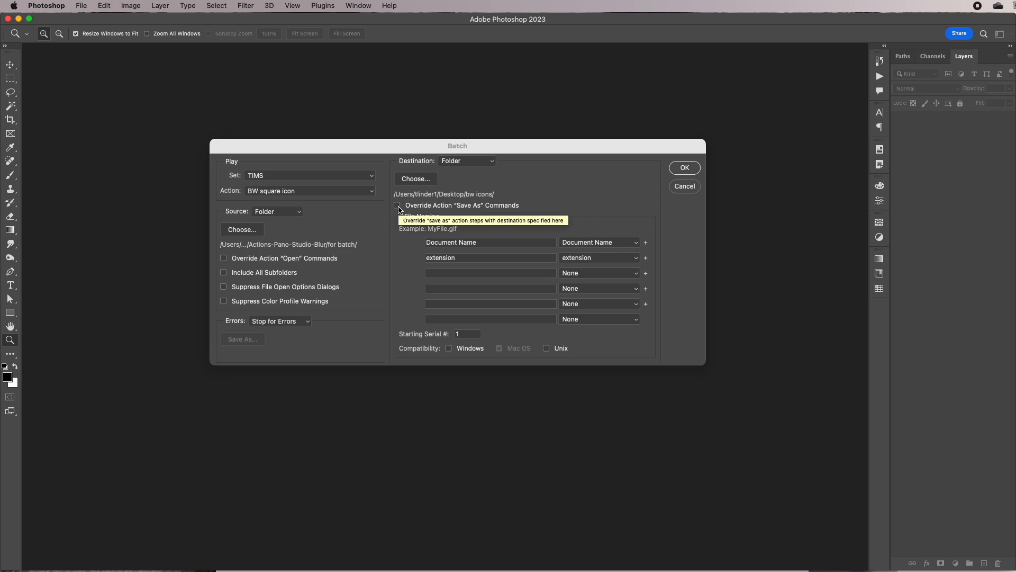
Override the action's "Save As" commands, keep document name plus extension as the file naming, and run the batch.
{"action": "left_click", "coordinate": [397, 206]}
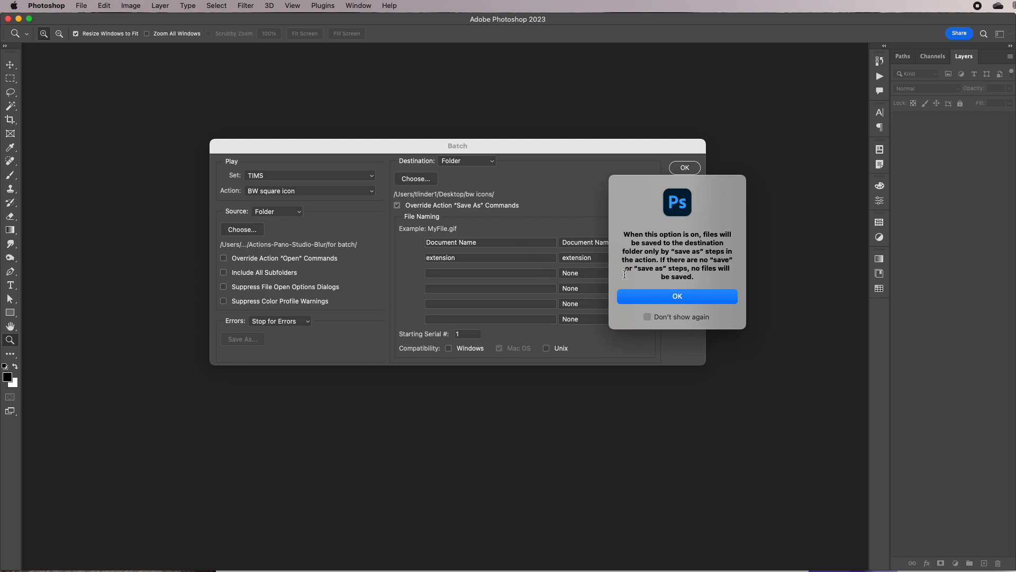
{"action": "left_click", "coordinate": [696, 301]}
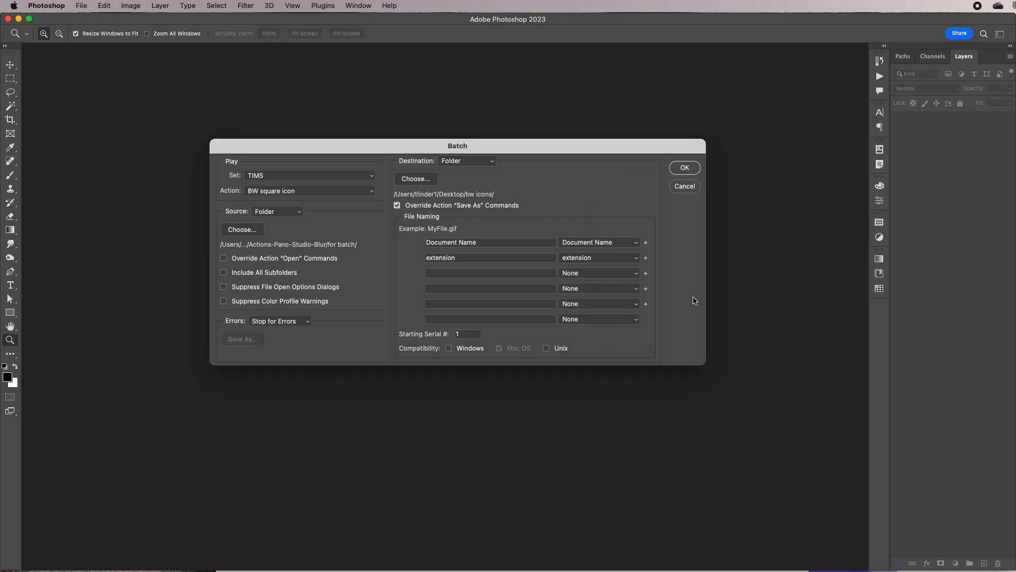
{"action": "left_click", "coordinate": [482, 243]}
{"action": "left_click", "coordinate": [464, 257]}
{"action": "left_click", "coordinate": [683, 168]}
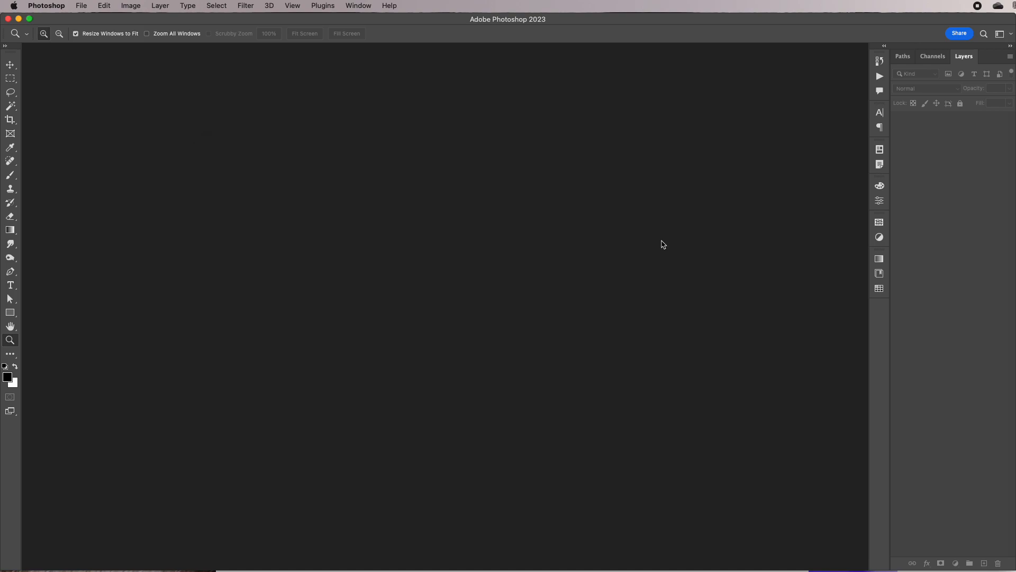
Open the "bw icons" folder in Finder, preview the processed JPG files, and close the folder window.
{"action": "double_click", "coordinate": [1015, 570]}
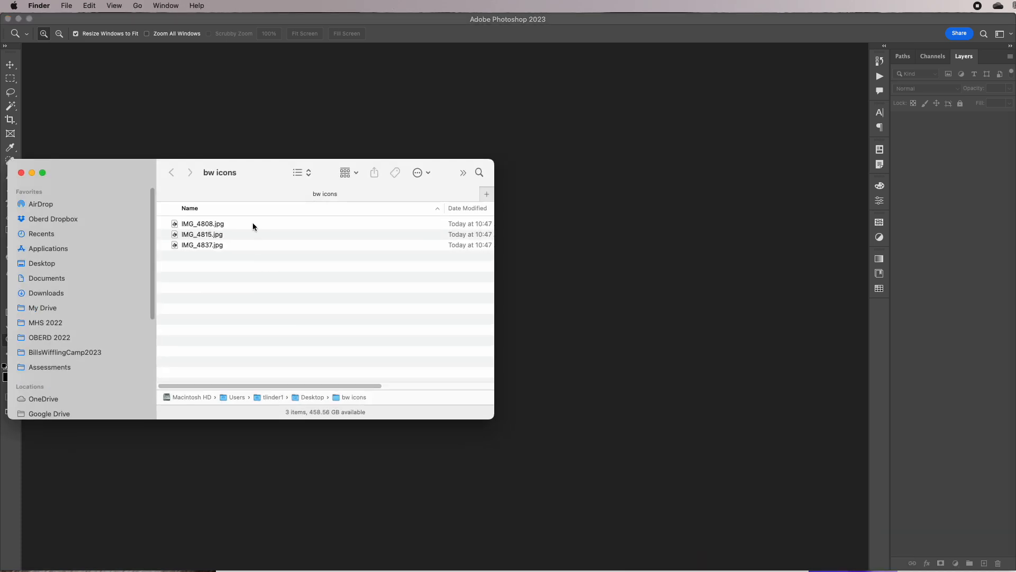
{"action": "left_click_drag", "start_coordinate": [103, 166], "coordinate": [192, 129]}
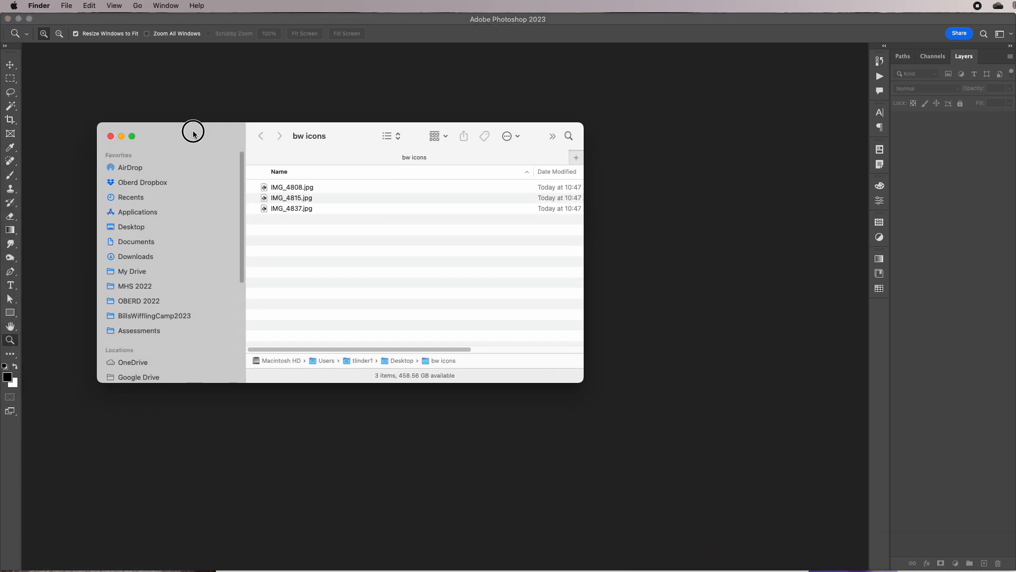
{"action": "left_click", "coordinate": [296, 192]}
{"action": "left_click", "coordinate": [325, 198]}
{"action": "key", "text": "space"}
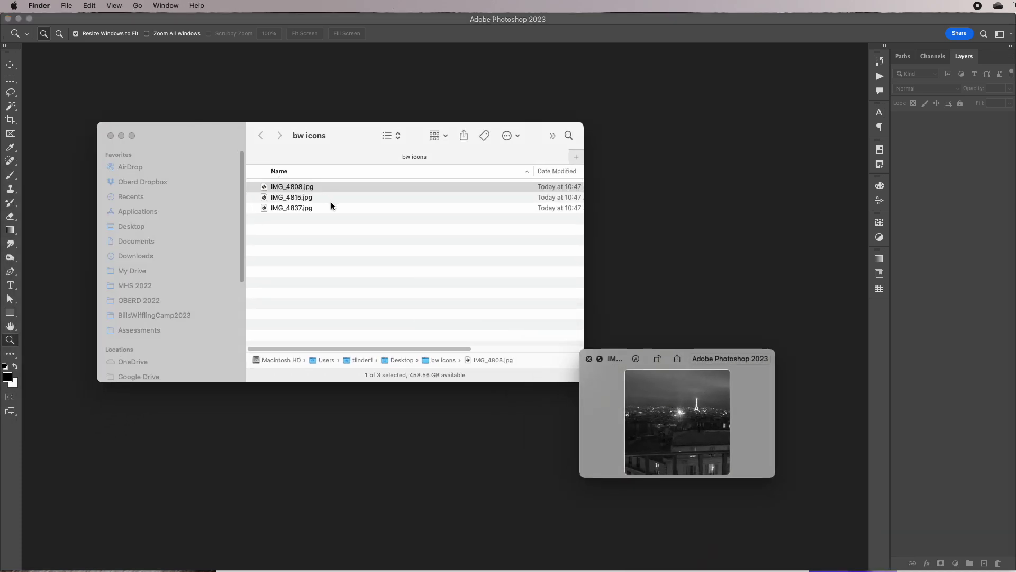
{"action": "left_click", "coordinate": [331, 204]}
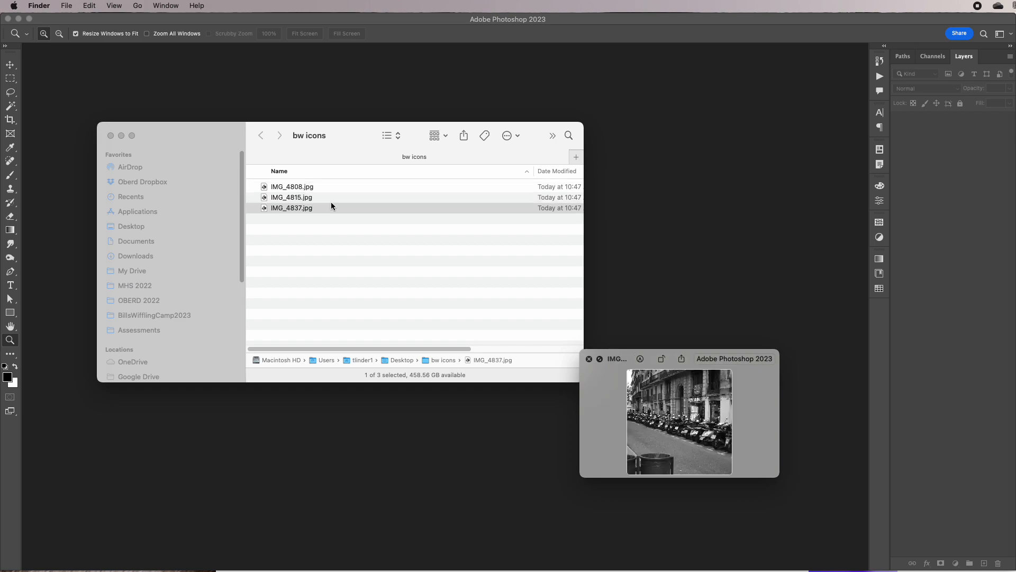
{"action": "key", "text": "Up"}
{"action": "key", "text": "Up"}
{"action": "key", "text": "Down"}
{"action": "key", "text": "Down"}
{"action": "key", "text": "space"}
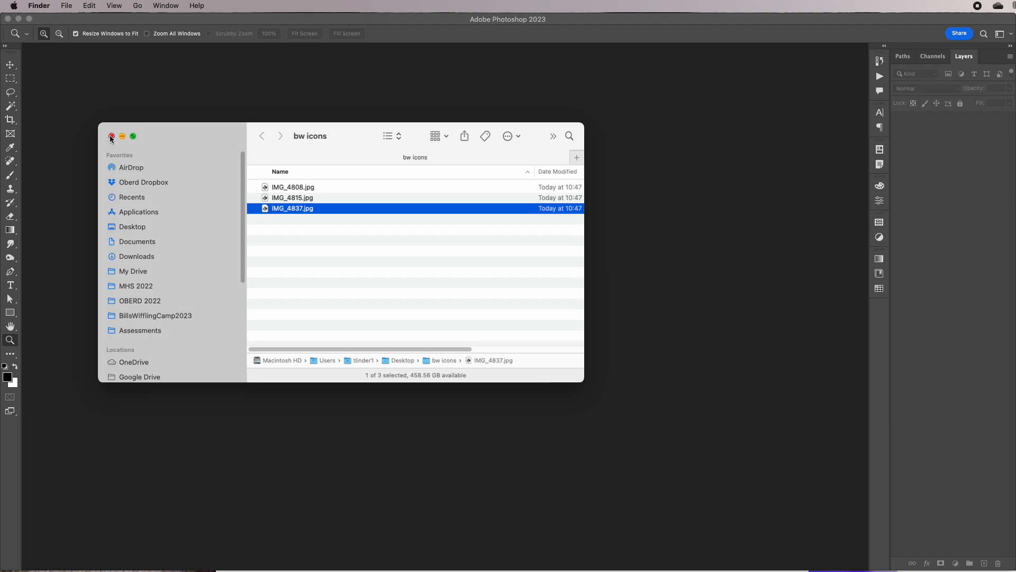
{"action": "left_click", "coordinate": [121, 135]}
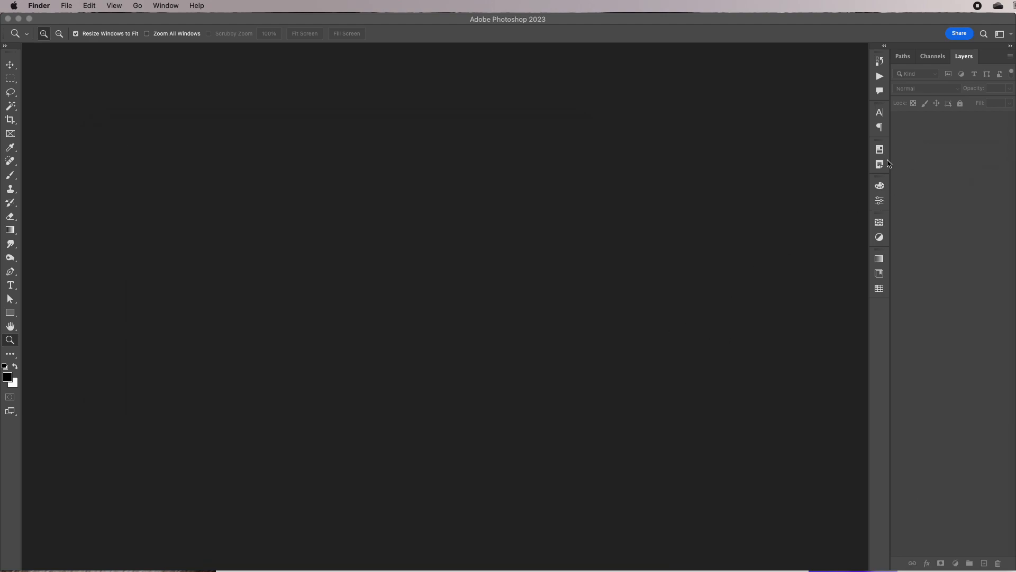